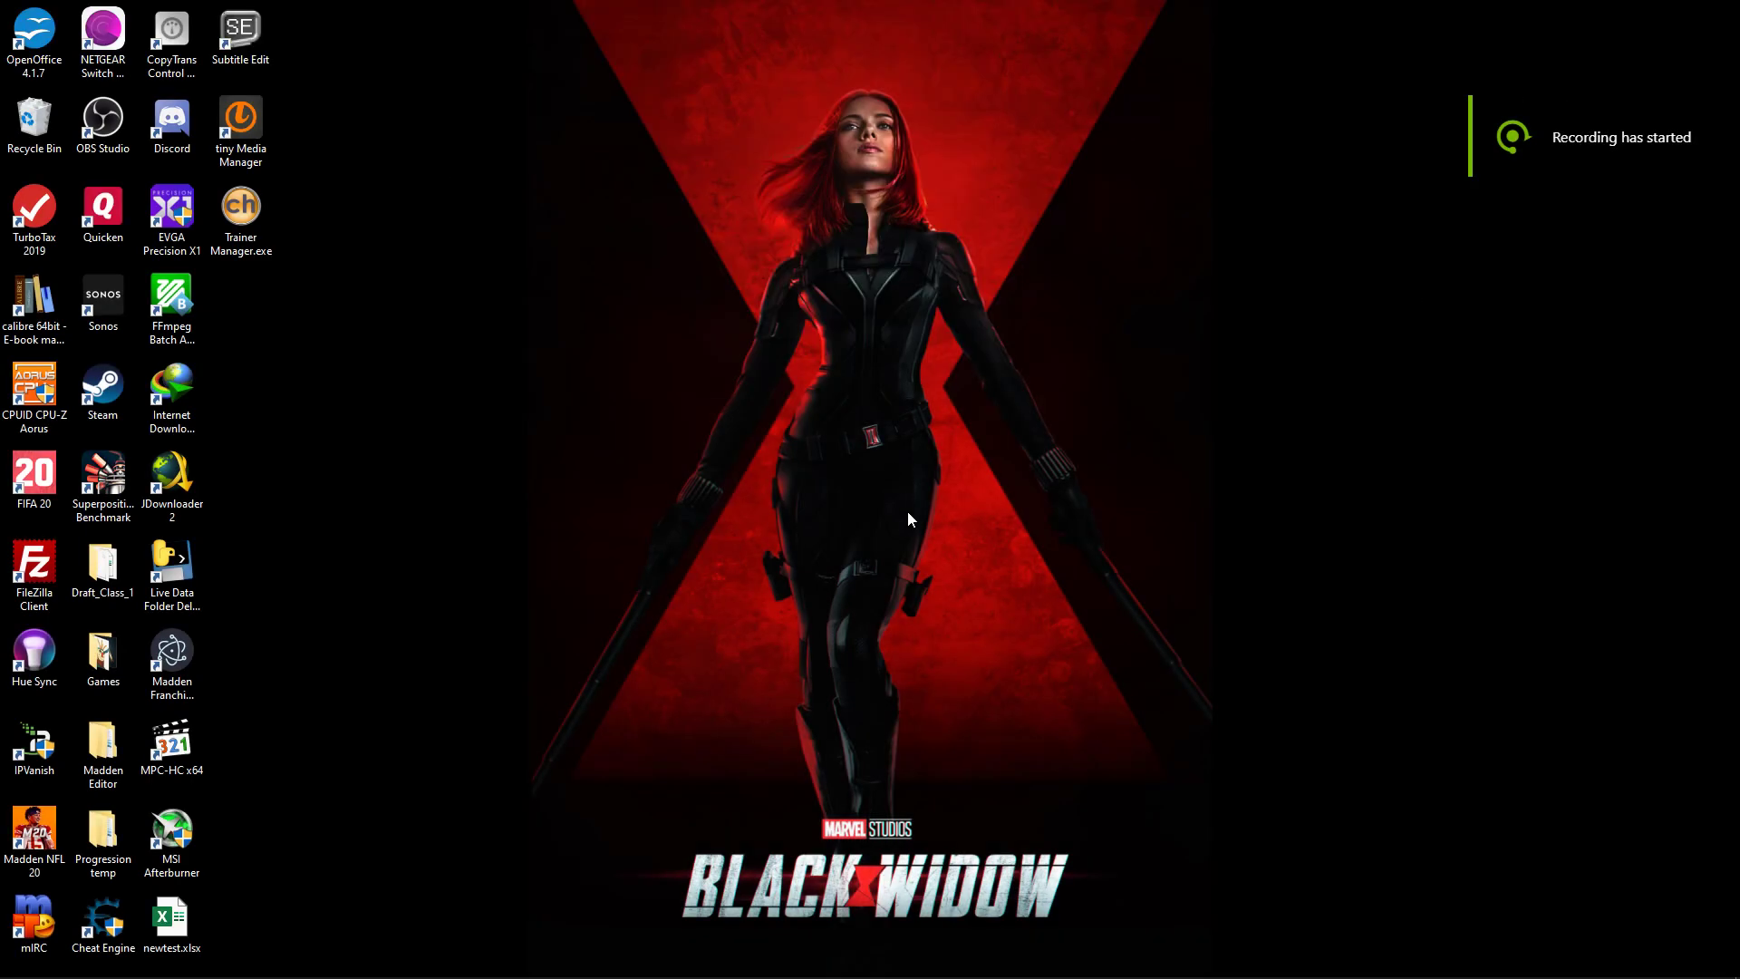
Step: Open the Madden 20 Dynamic Progression Tool workbook from the 49ers Franchise folder, maximized
key("q")
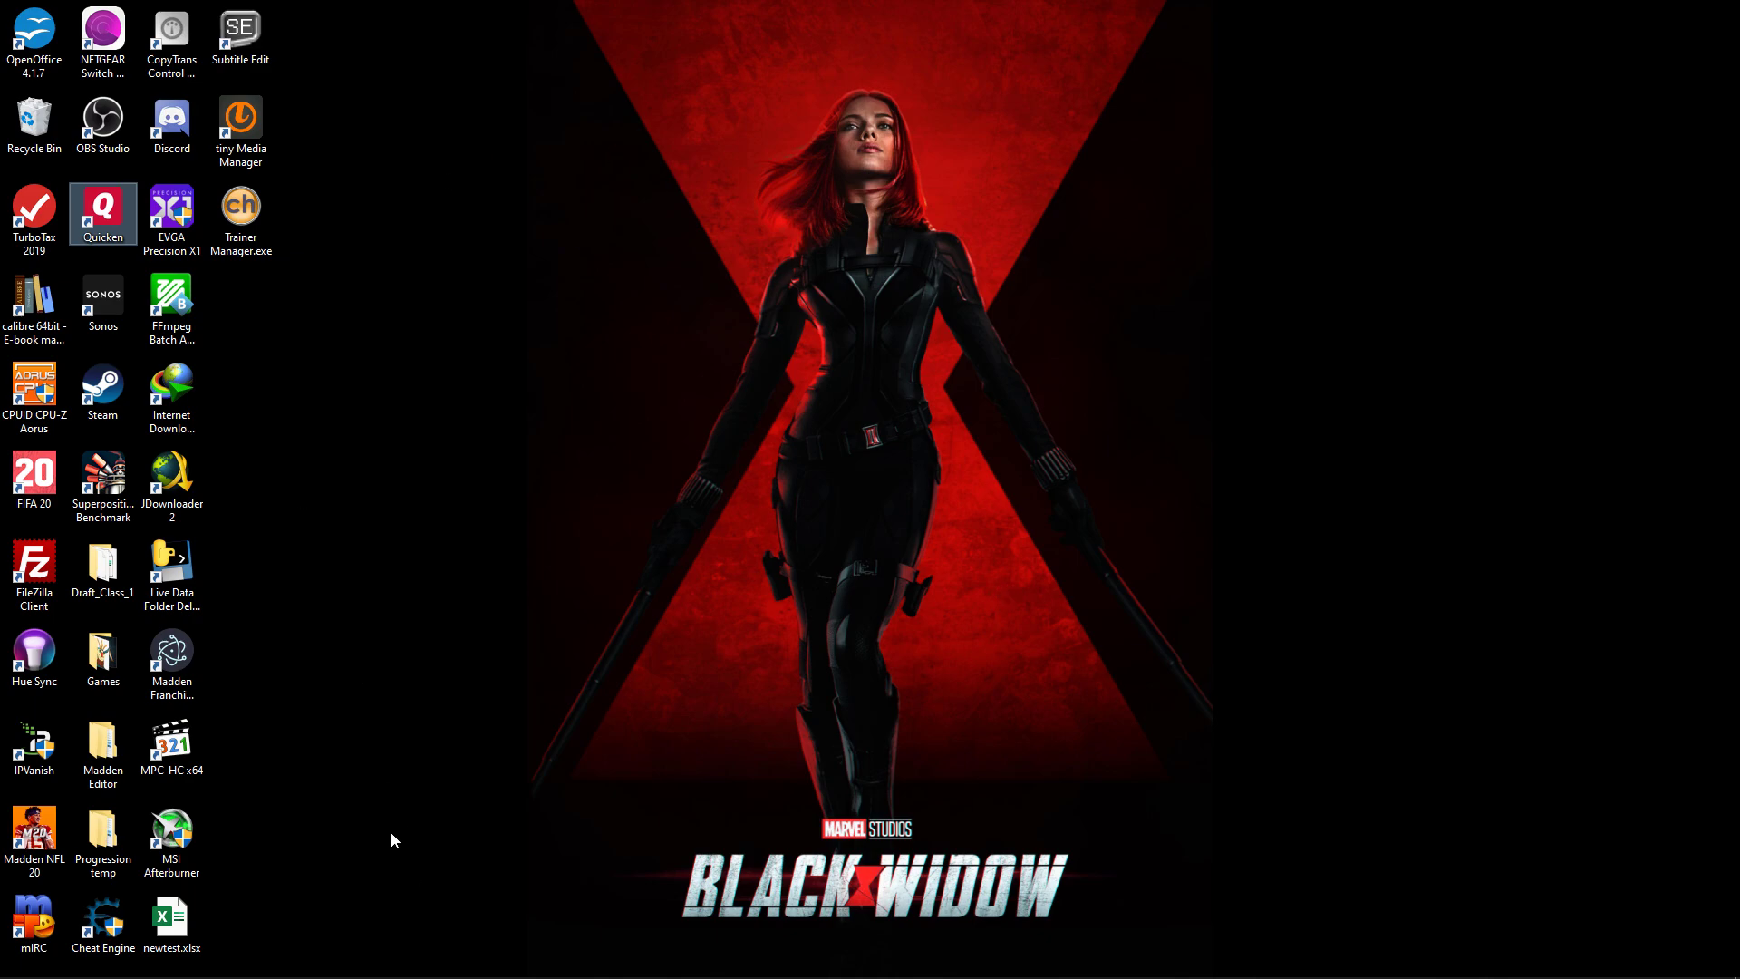
mouse_move(455, 965)
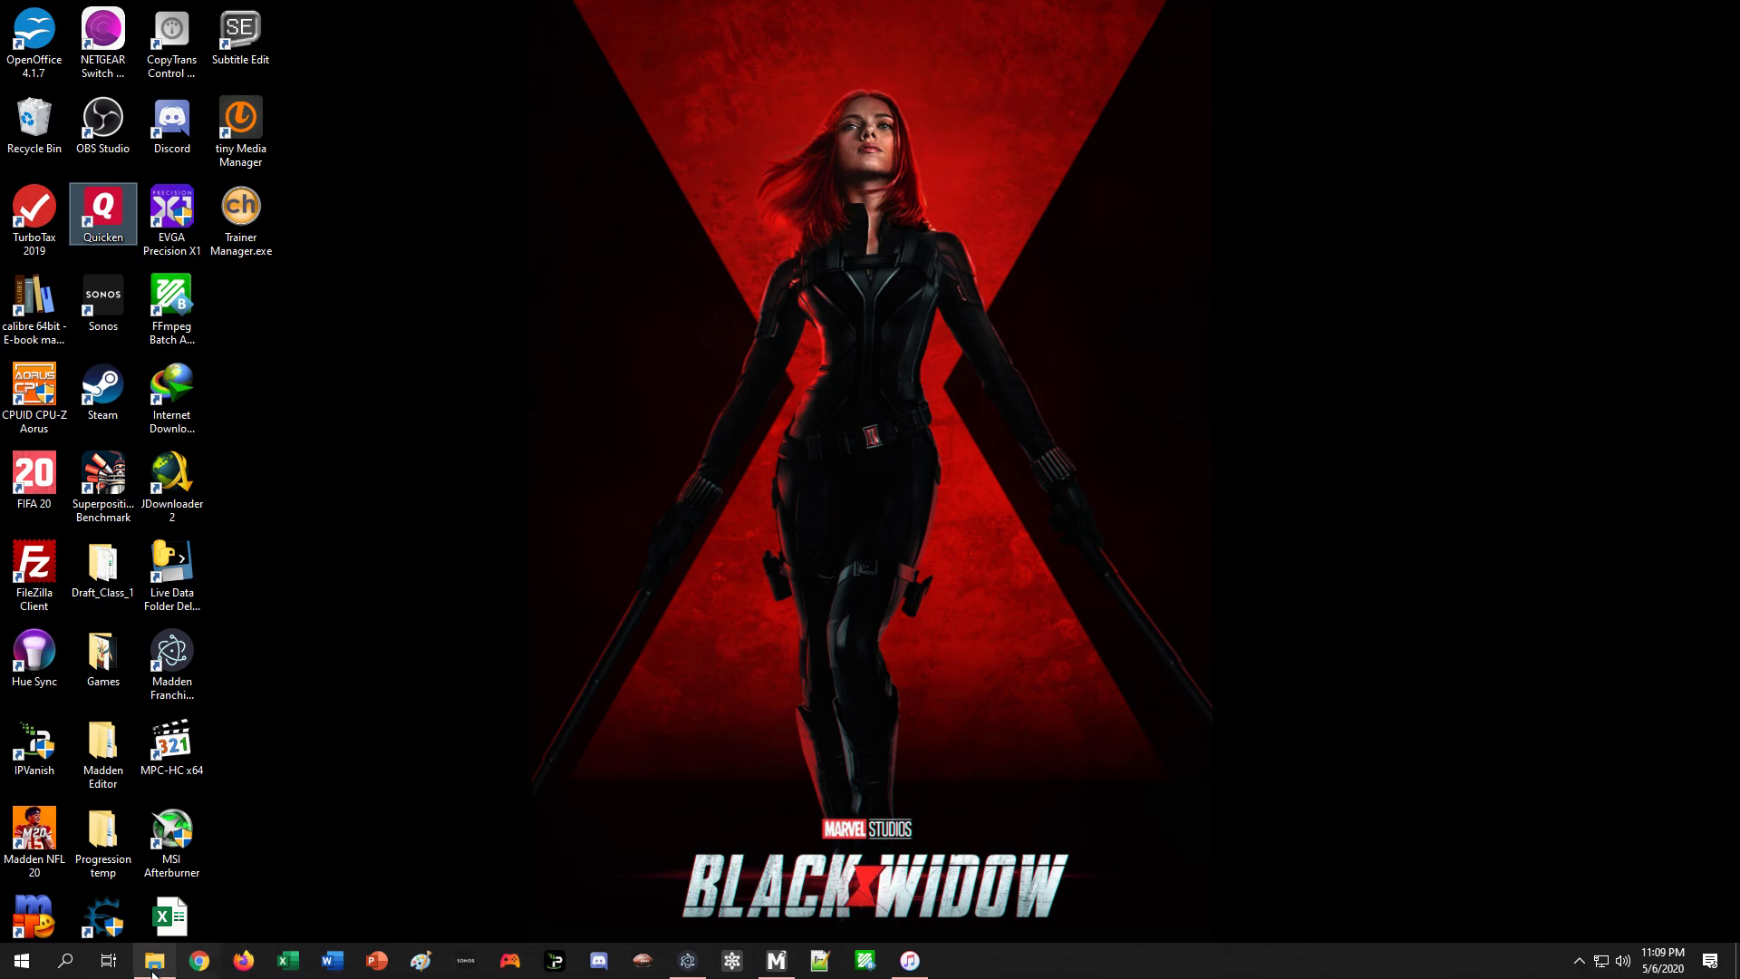
left_click(154, 962)
double_click(426, 404)
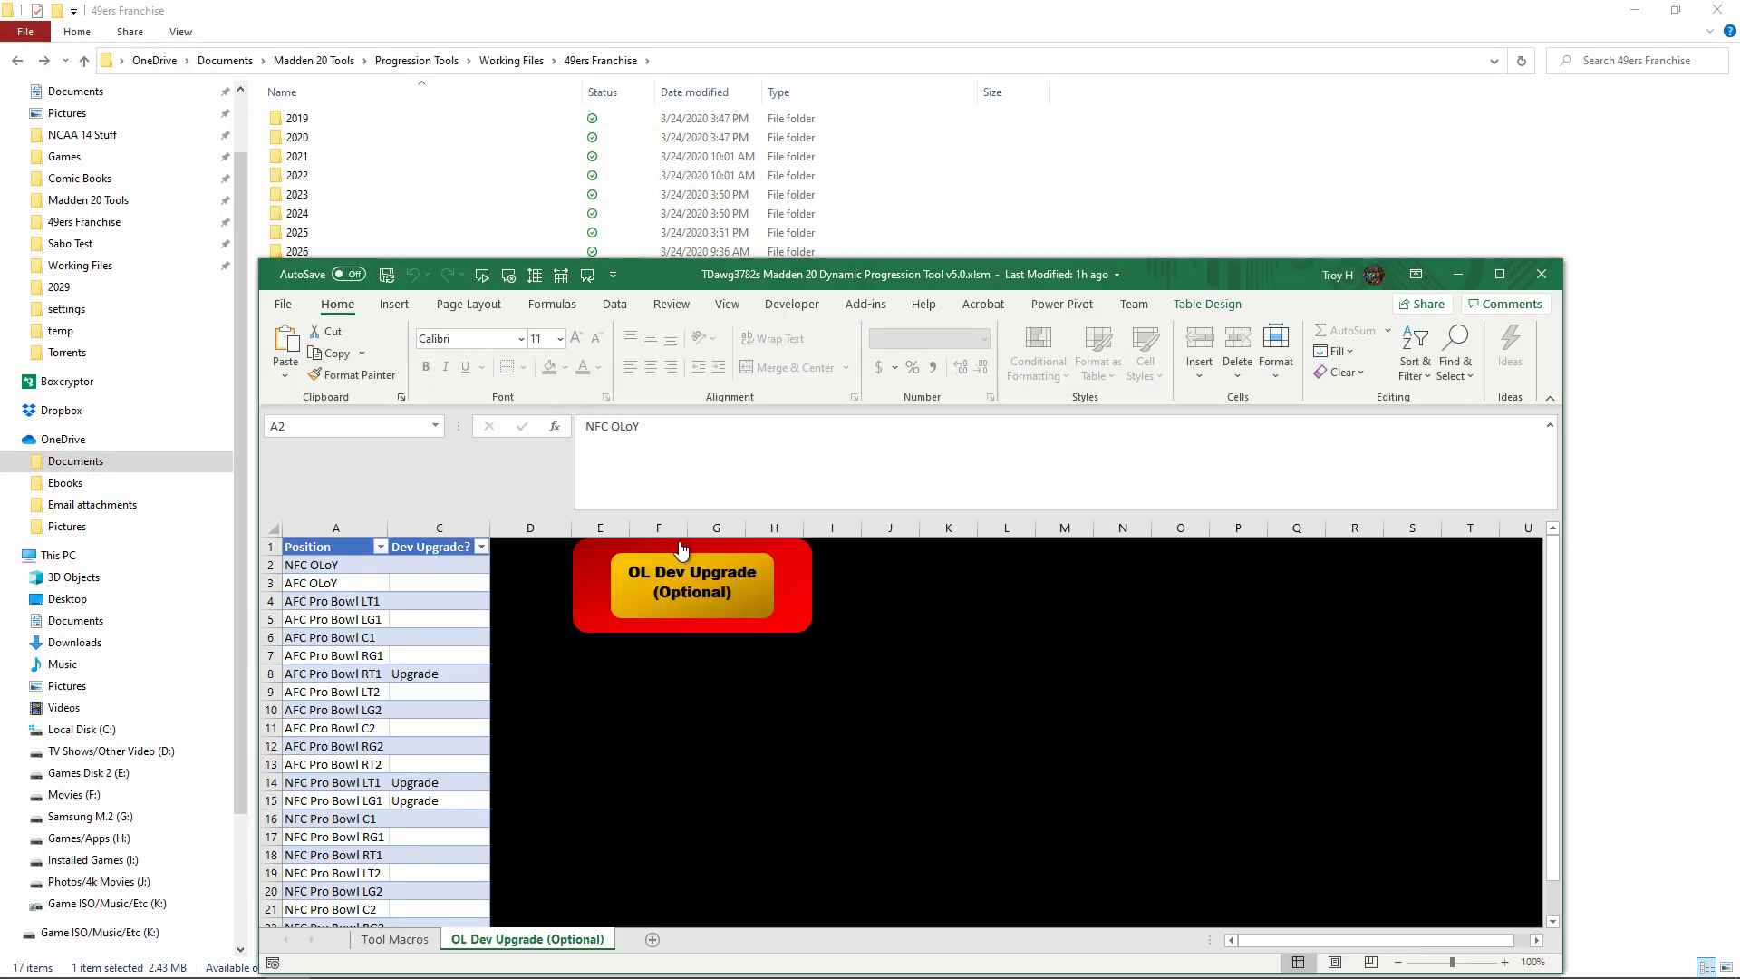
left_click(1499, 274)
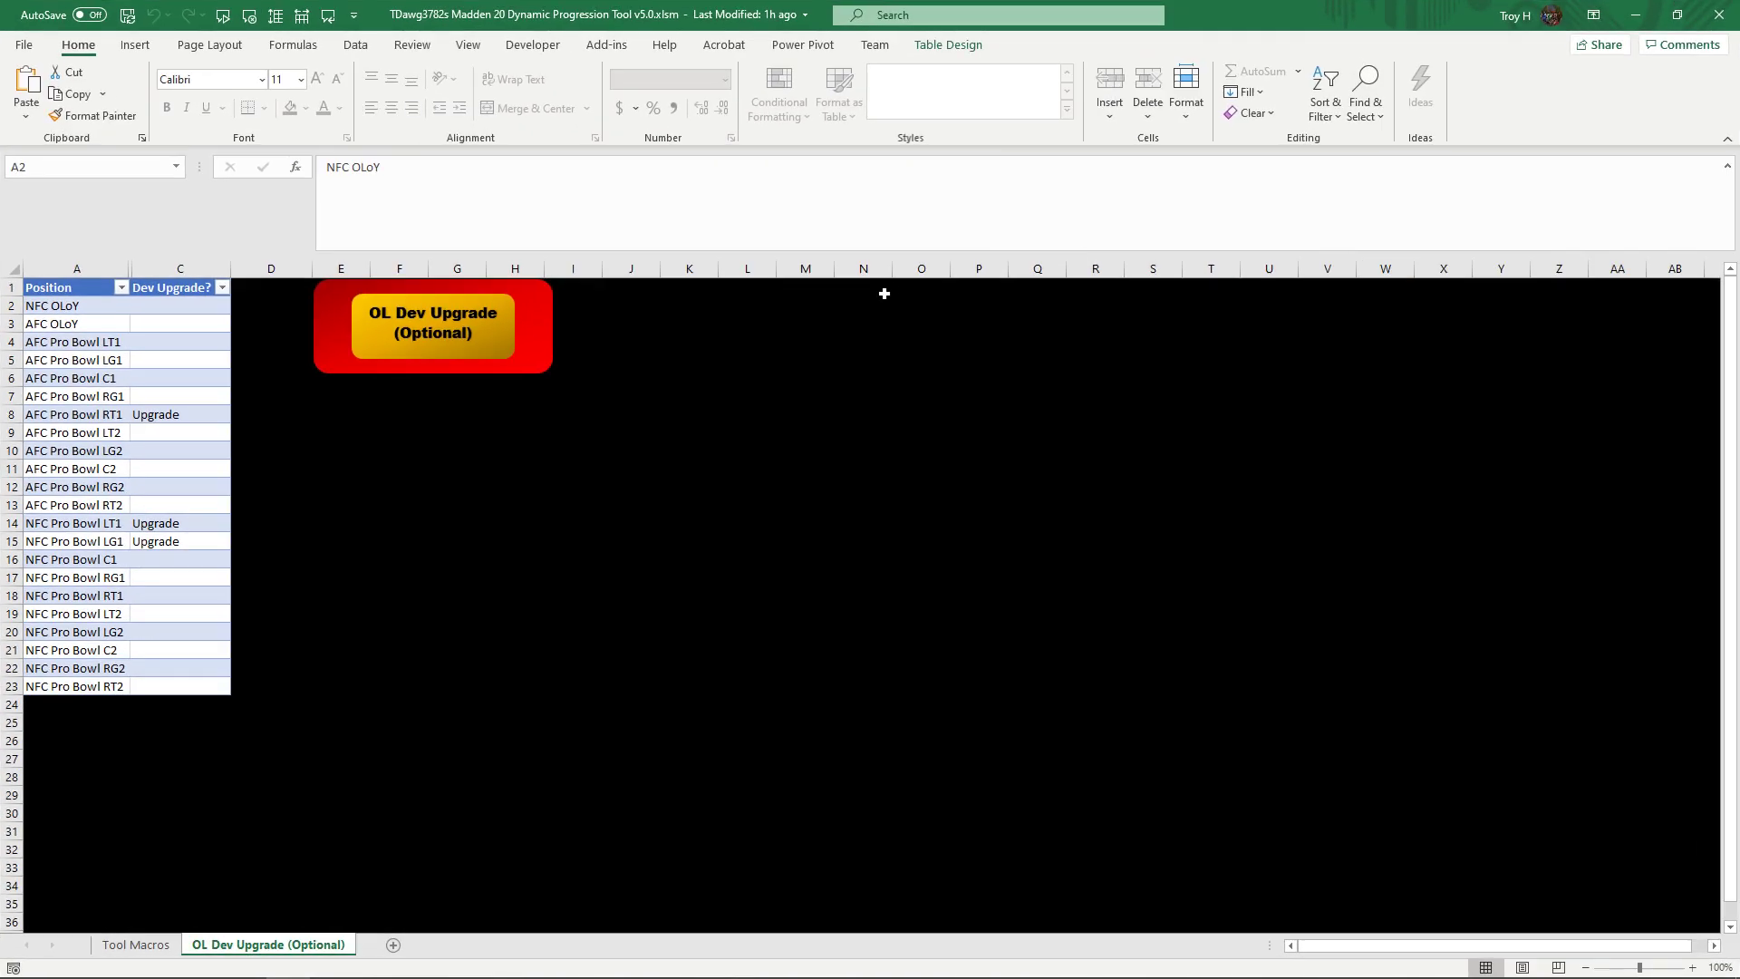
Step: List the workbook's hidden sheets and pick Player Table Export
right_click(315, 949)
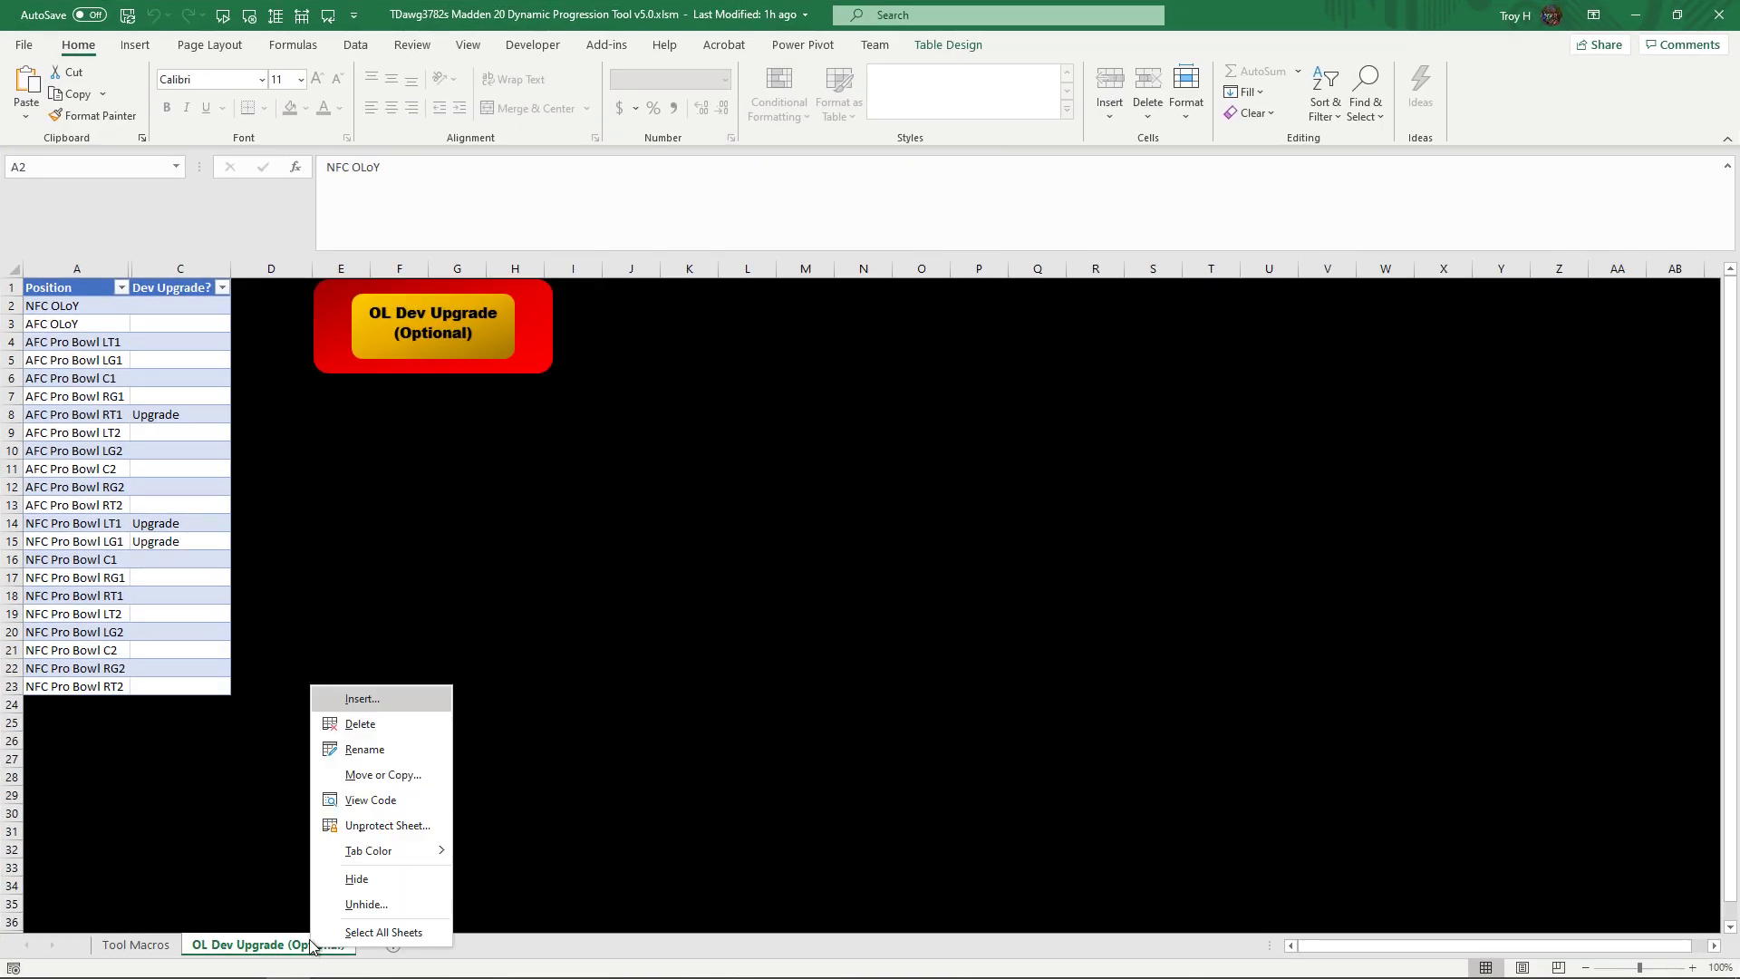
left_click(411, 904)
scroll(411, 905, "down", 3)
scroll(409, 899, "down", 1)
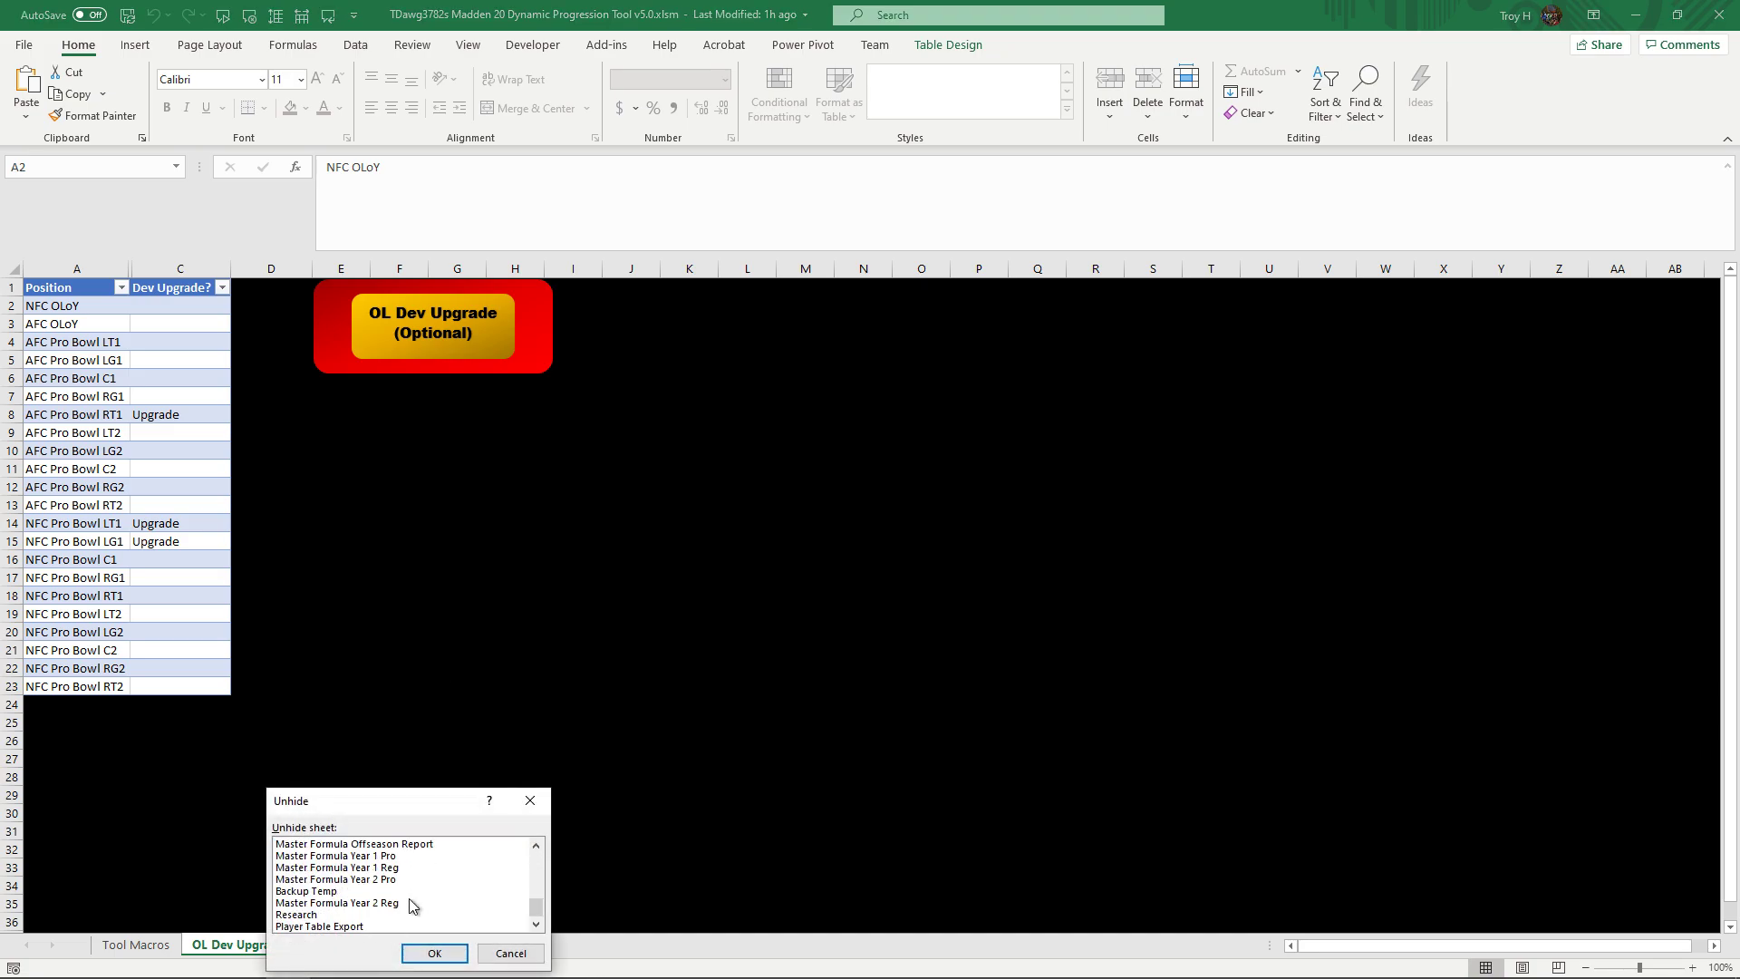
left_click(345, 927)
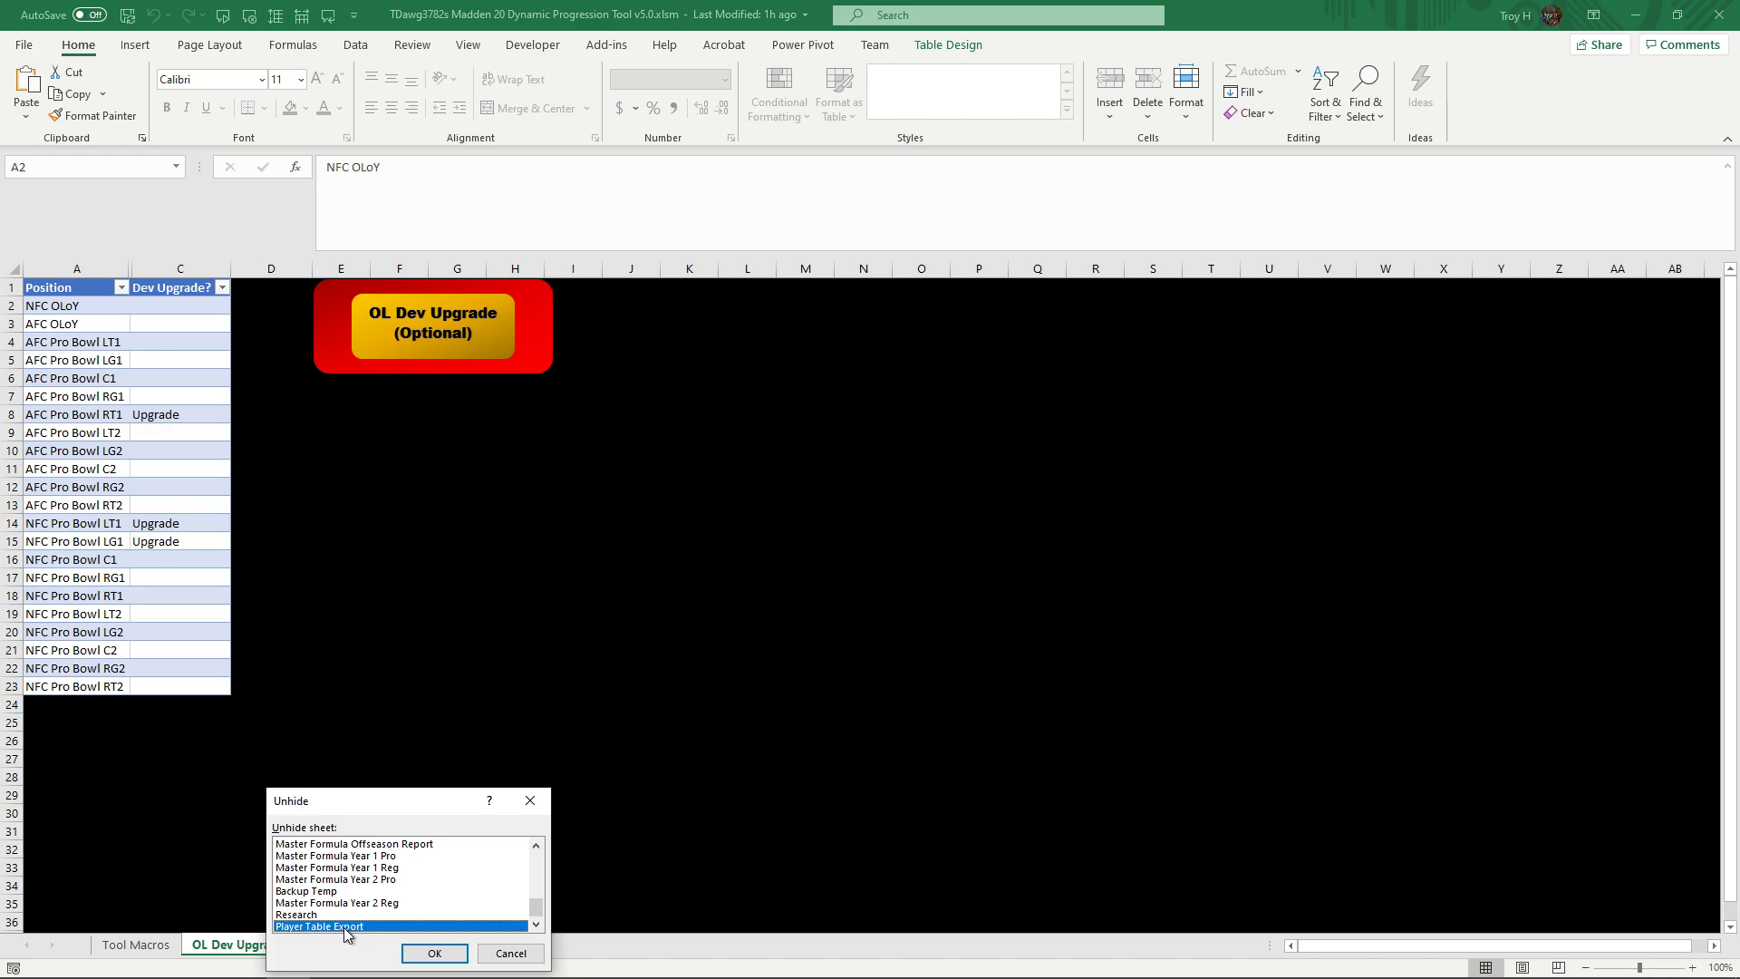
Step: Unhide the Player Table Export sheet and make A2 the active cell
double_click(344, 927)
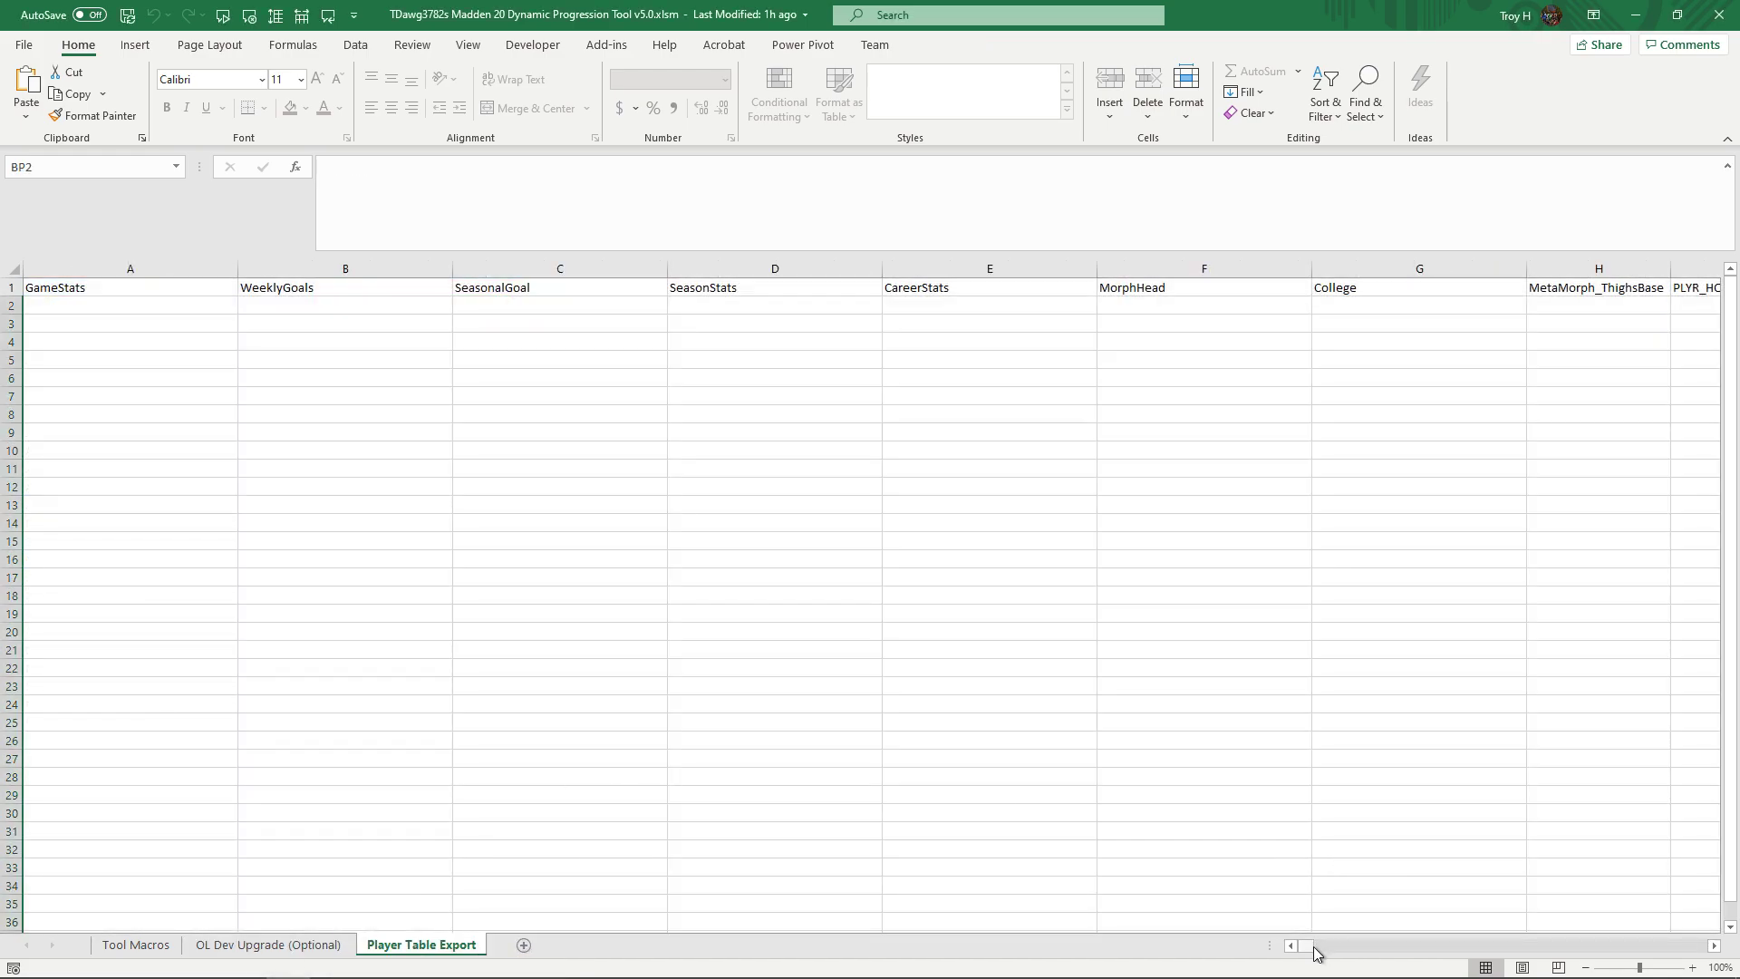
mouse_move(1318, 951)
left_mouse_down()
mouse_move(1735, 948)
mouse_move(1305, 945)
left_mouse_up()
left_click(81, 305)
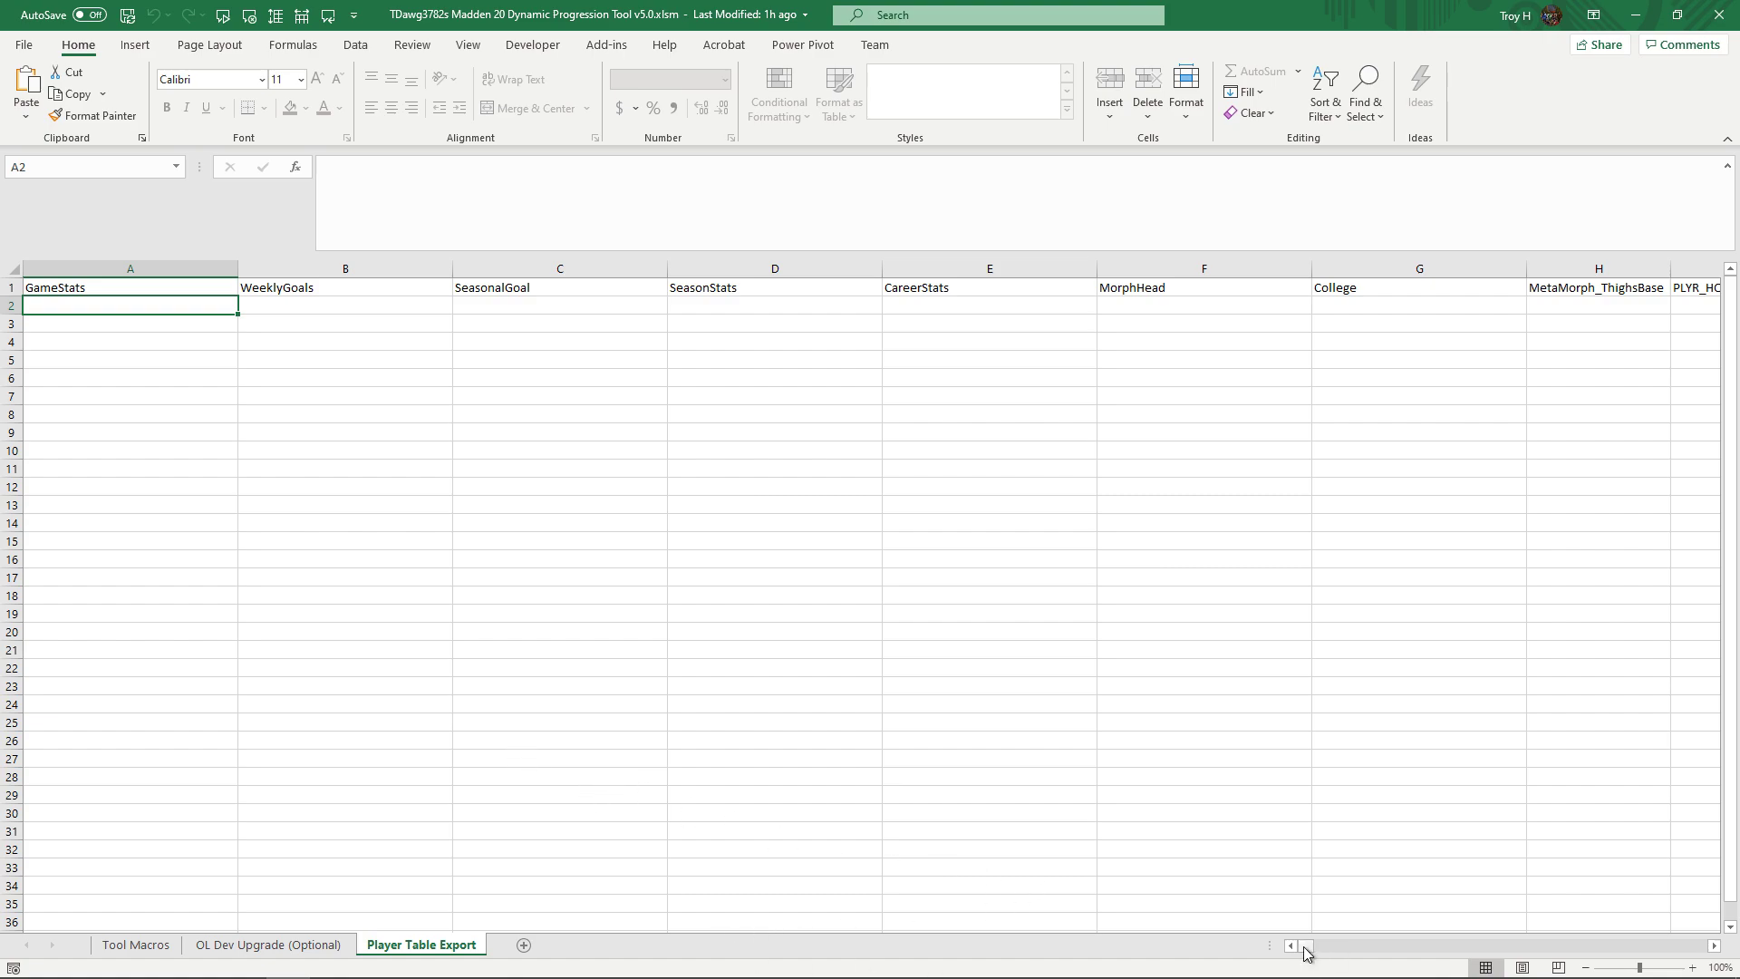
Step: Select the data range A2 through KY4394 below the header row
left_click_drag(1305, 952, 1699, 947)
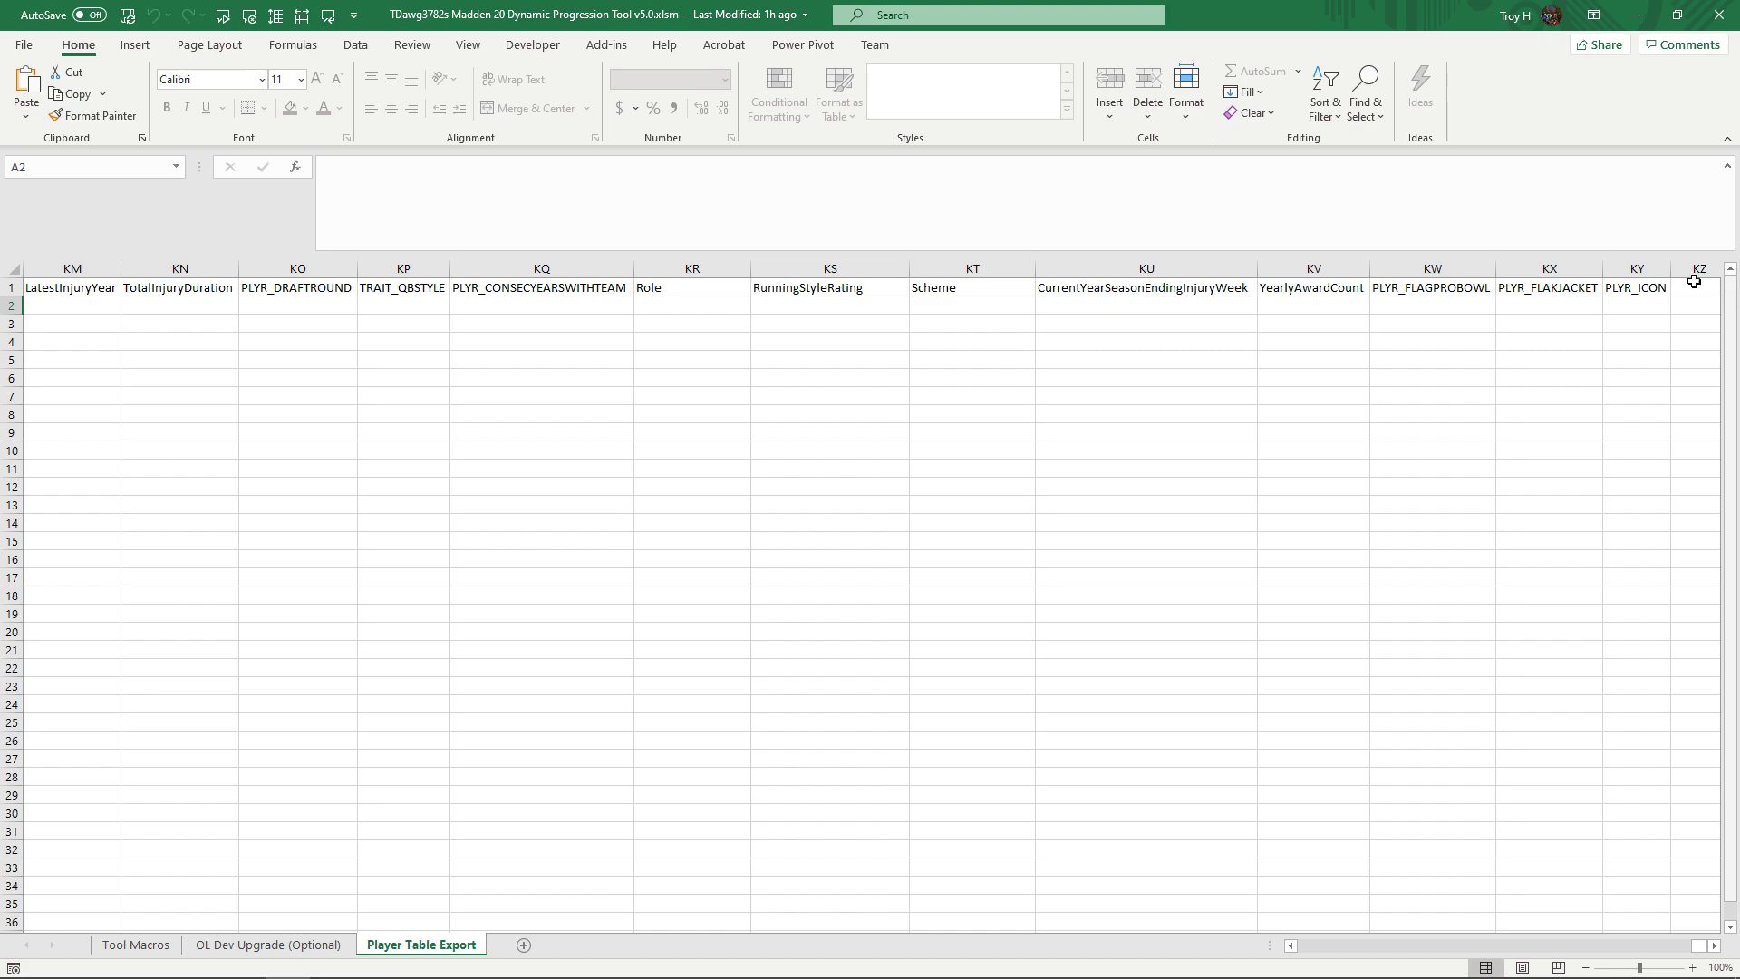
left_click(1649, 307)
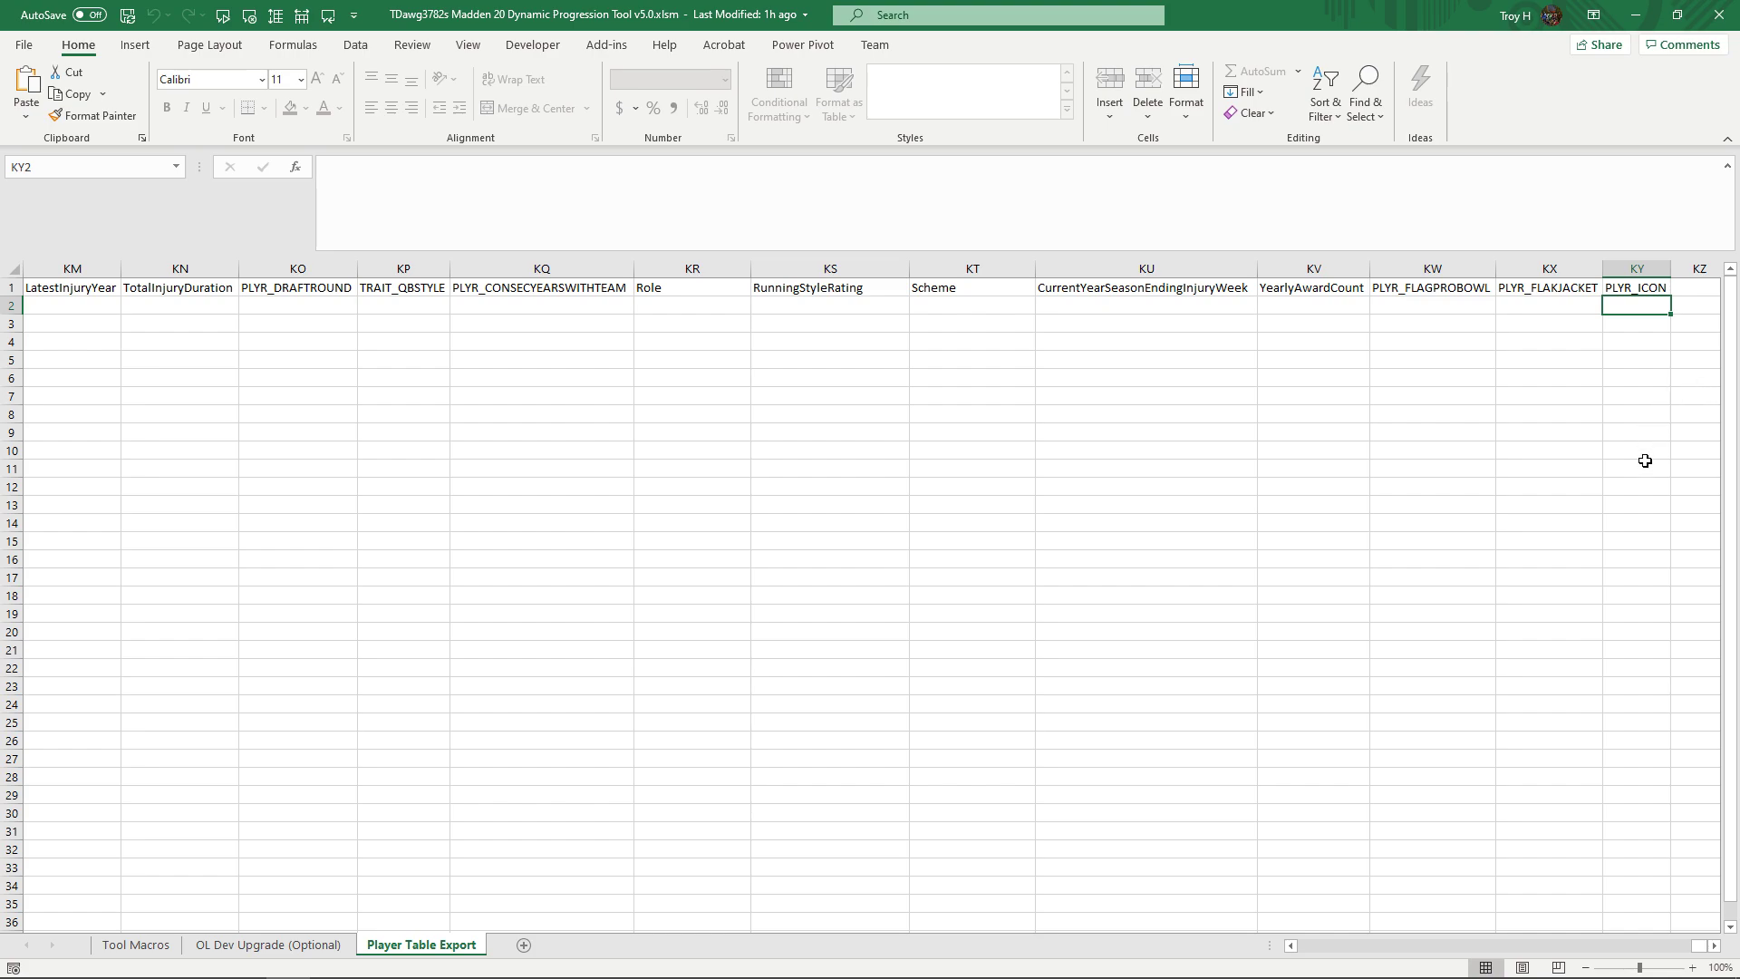
key("shift+Page_Down")
key("shift+Page_Down")
key("shift+Page_Down")
key("shift+Page_Down")
key("shift+Page_Down")
key("shift+Page_Down")
key("shift+Page_Down")
key("shift+Page_Down")
key("shift+Page_Down")
key("shift+Page_Down")
key("shift+Page_Down")
key("shift+Page_Down")
key("shift+Page_Down")
key("shift+Page_Down")
key("shift+Page_Down")
key("shift+Page_Down")
key("shift+Page_Down")
key("shift+Page_Down")
key("shift+Page_Down")
key("shift+Page_Down")
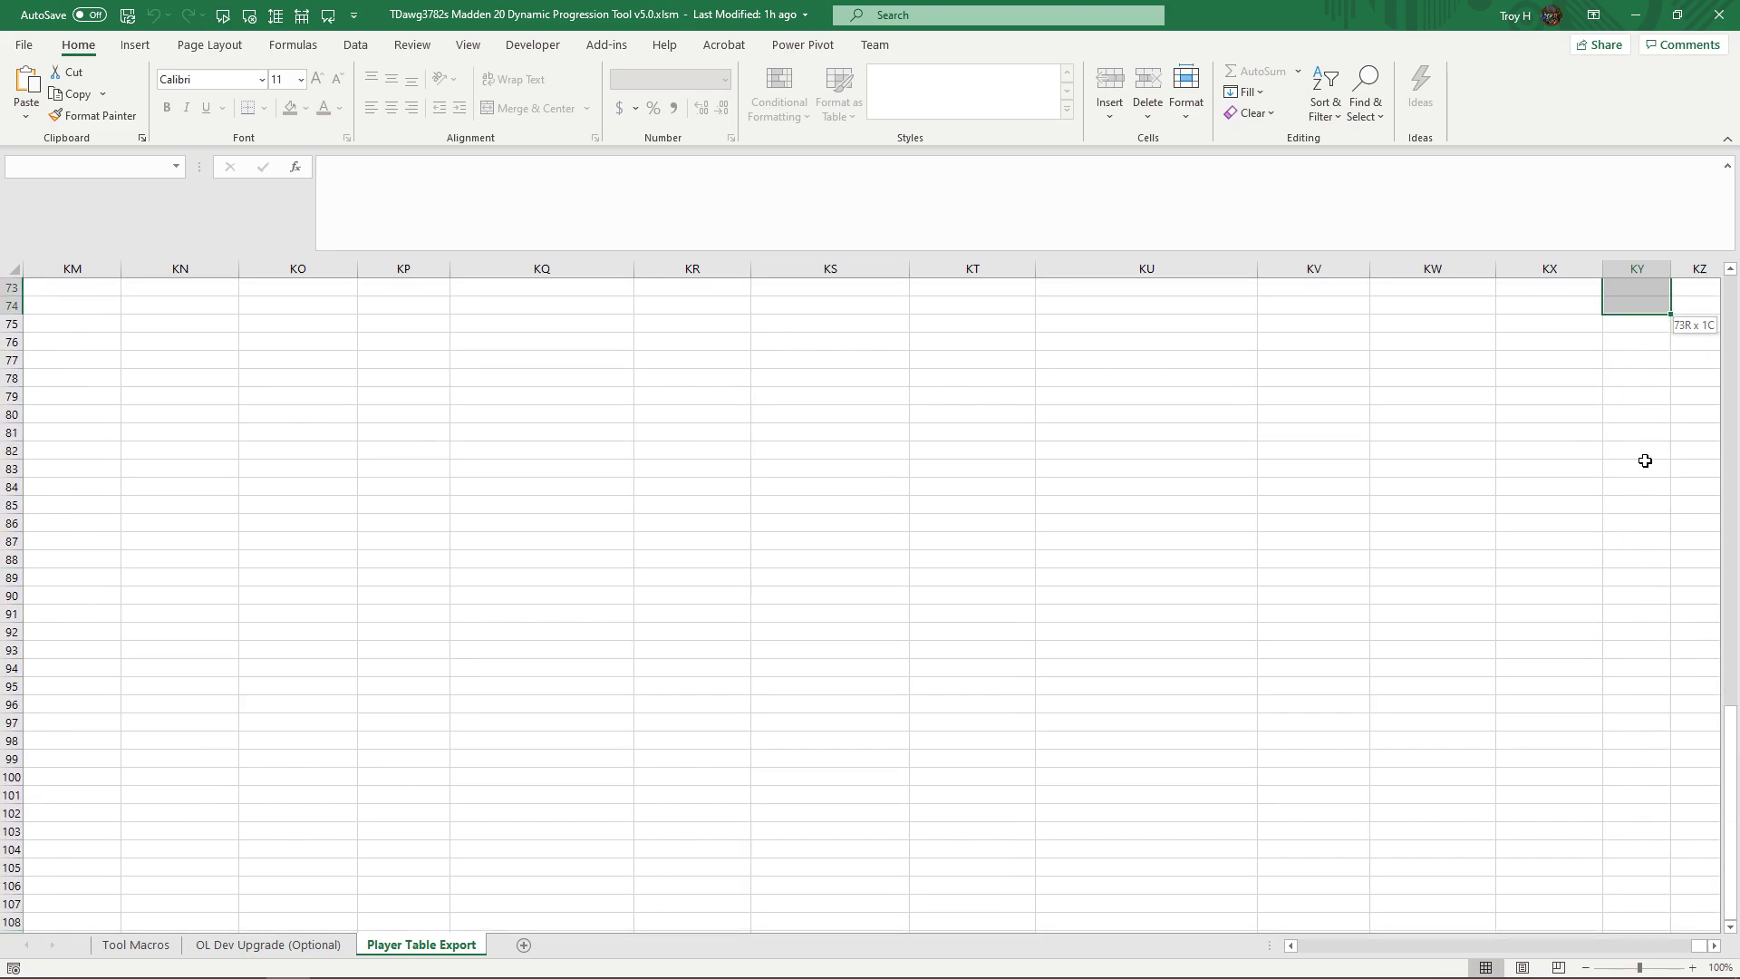
key("shift+Page_Down")
key("shift+Page_Down")
key("shift+Page_Down")
key("shift+Page_Down")
key("shift+Page_Down")
key("shift+Page_Down")
key("shift+Page_Down")
key("shift+Page_Down")
key("shift+Page_Down")
key("shift+Page_Down")
key("shift+Page_Down")
key("shift+Page_Down")
key("shift+Page_Down")
key("shift+Page_Down")
key("shift+Page_Down")
key("shift+Page_Down")
key("shift+Page_Down")
key("shift+Page_Down")
key("shift+Page_Down")
key("shift+Page_Down")
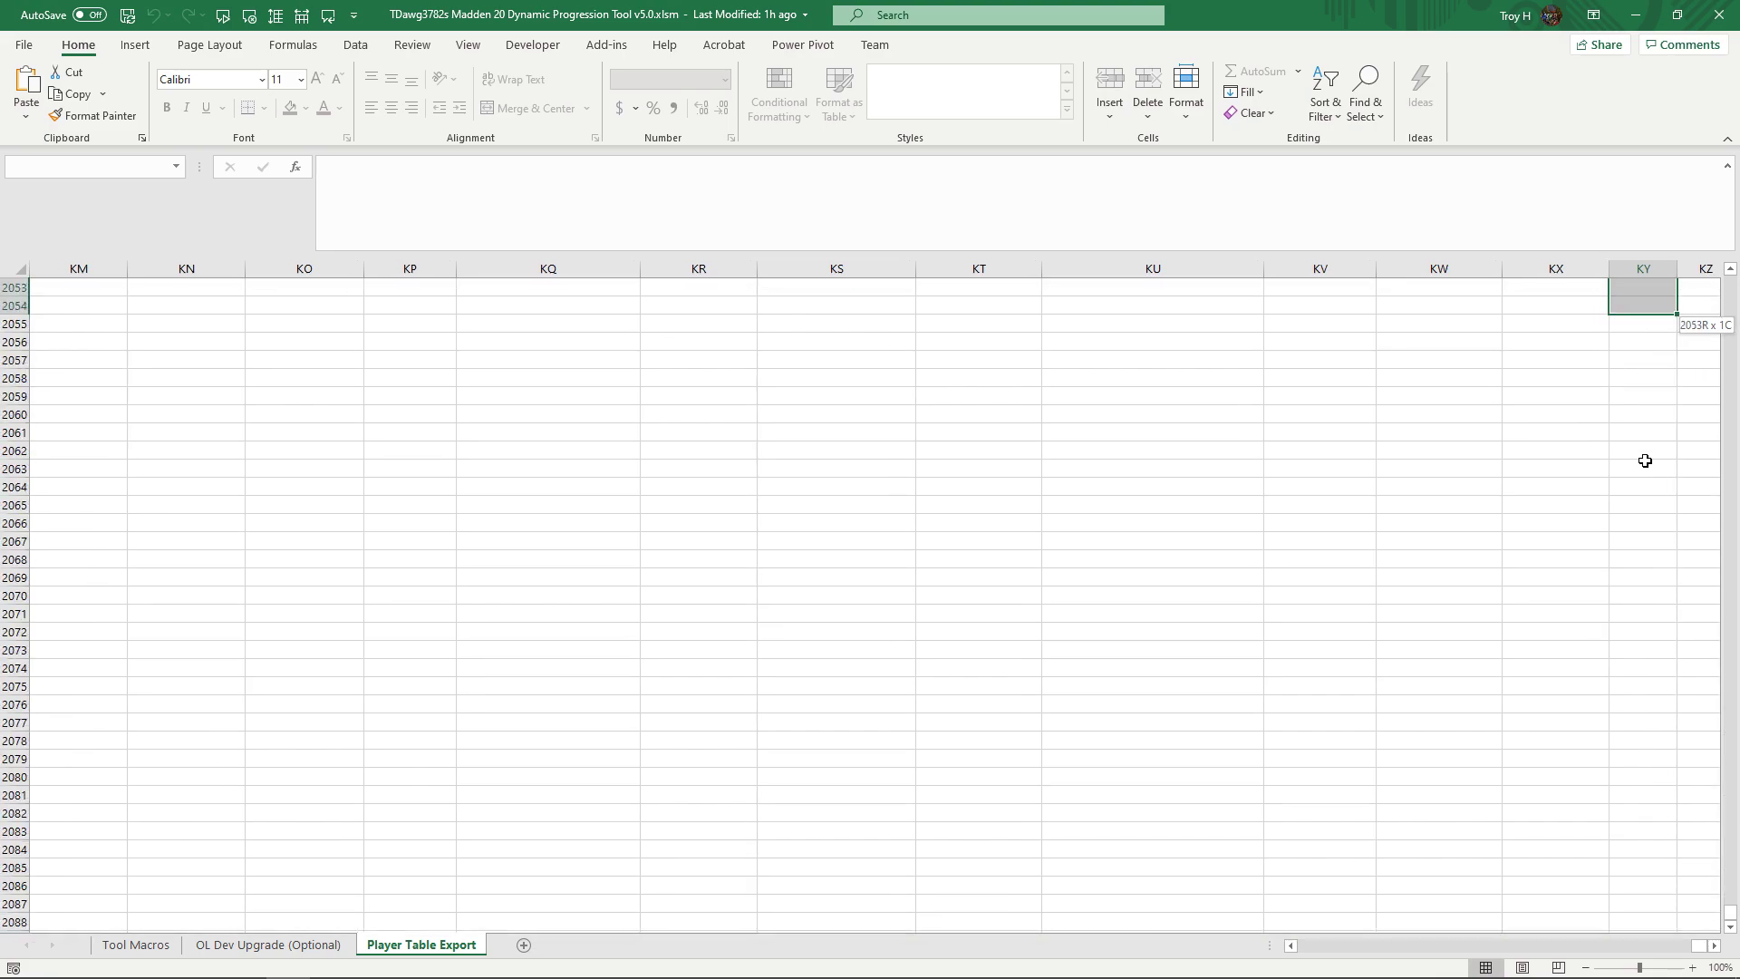
key("shift+Page_Down")
key("shift+Page_Down")
key("shift+Page_Down")
key("shift+Page_Down")
key("shift+Page_Down")
key("shift+Page_Down")
key("shift+Page_Down")
key("shift+Page_Down")
key("shift+Page_Down")
key("shift+Page_Down")
key("shift+Page_Down")
key("shift+Page_Down")
key("shift+Page_Down")
key("shift+Page_Down")
key("shift+Page_Down")
key("shift+Page_Down")
key("shift+Page_Down")
key("shift+Page_Down")
key("shift+Page_Down")
key("shift+Page_Down")
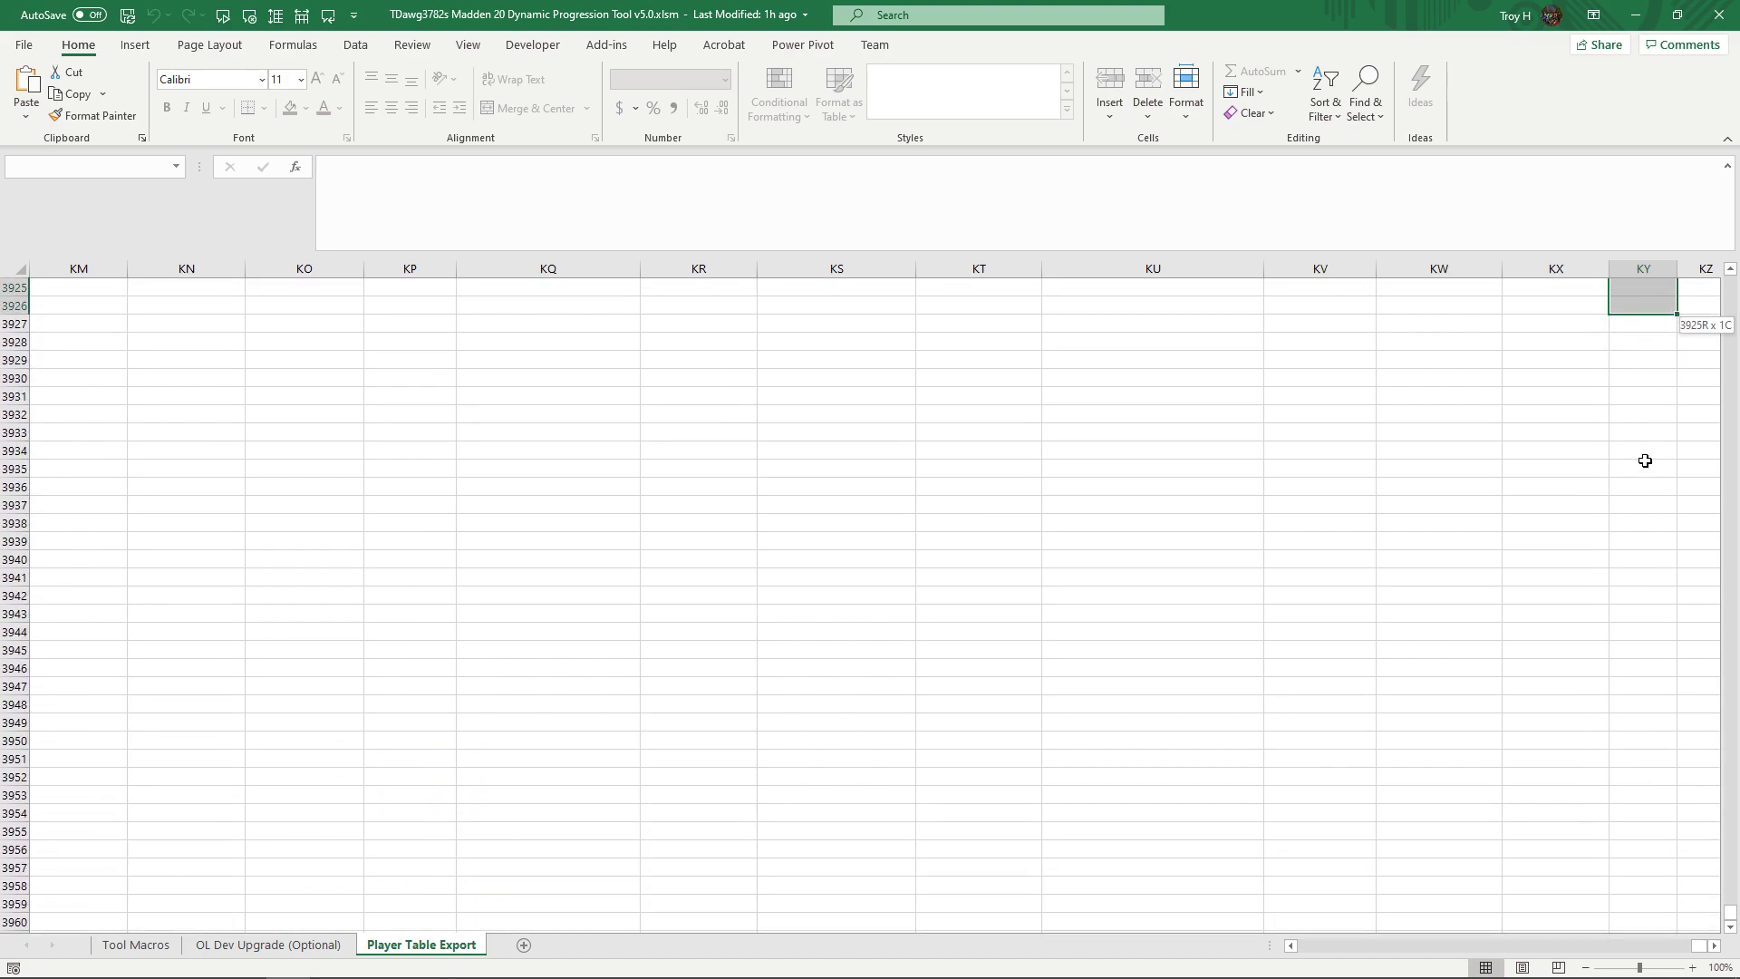
key("shift+Page_Down")
key("shift+Page_Down")
key("shift+Page_Down")
key("shift+Page_Down")
key("shift+Page_Down")
key("shift+Page_Down")
key("shift+Page_Down")
key("shift+Page_Down")
key("shift+Page_Down")
key("shift+Page_Down")
key("shift+Page_Down")
key("shift+Page_Down")
key("shift+Page_Down")
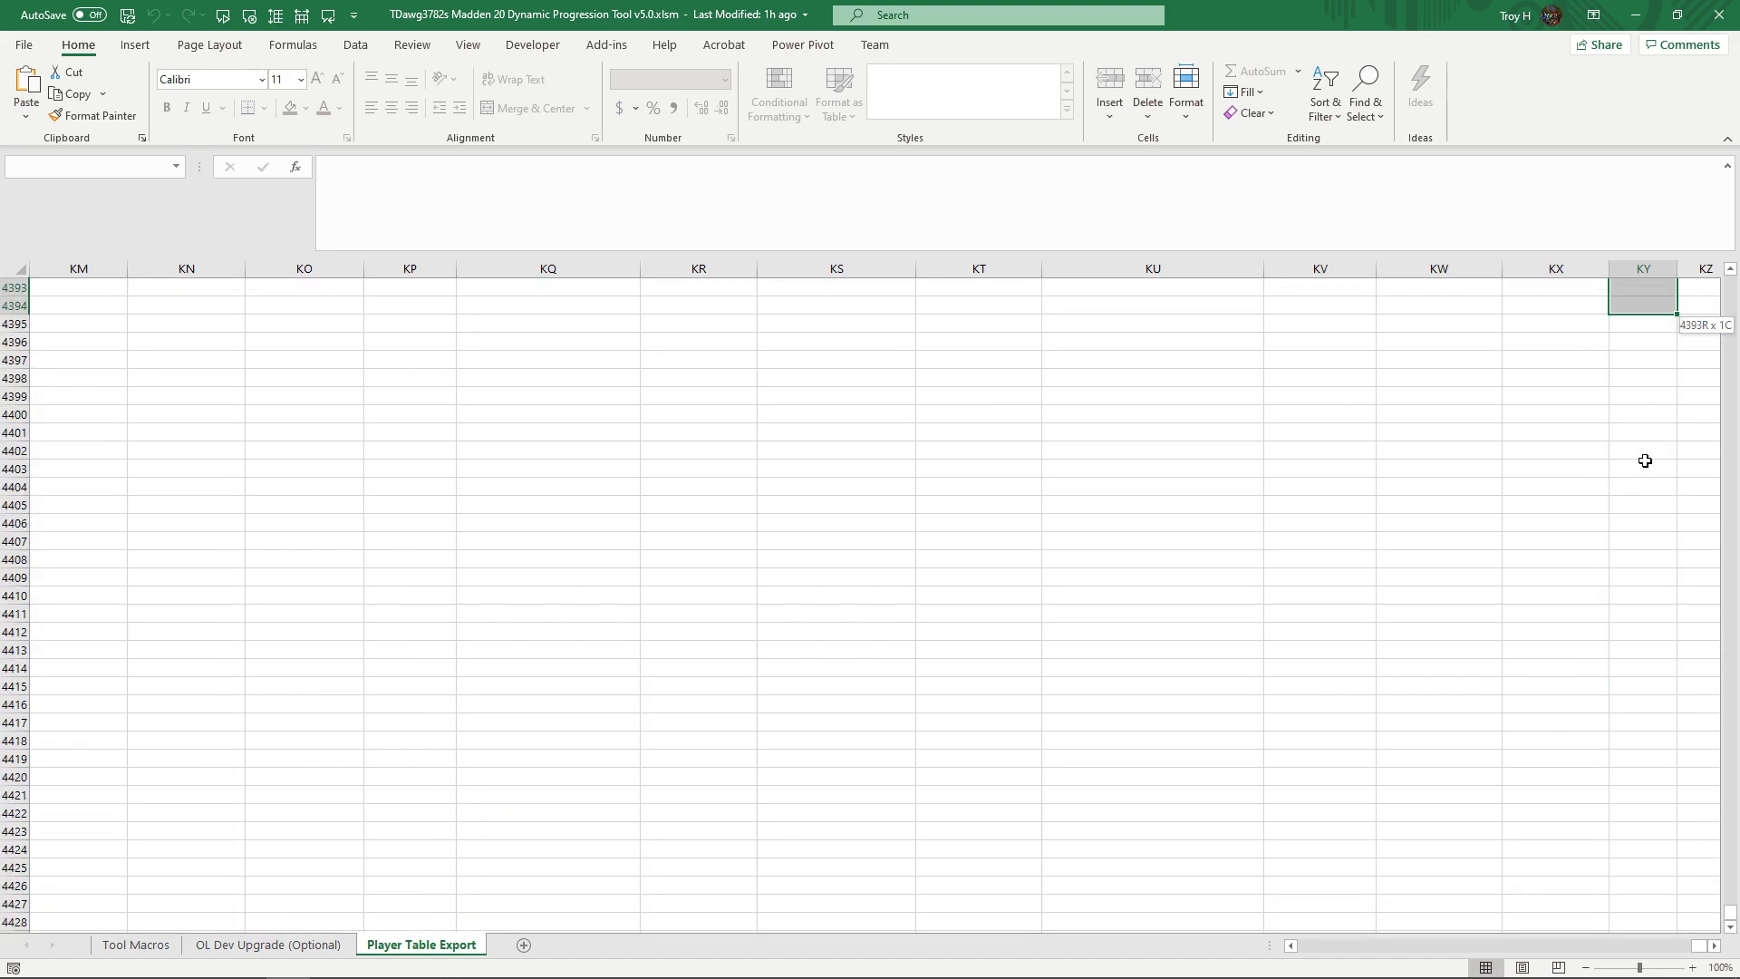
left_click(1643, 304)
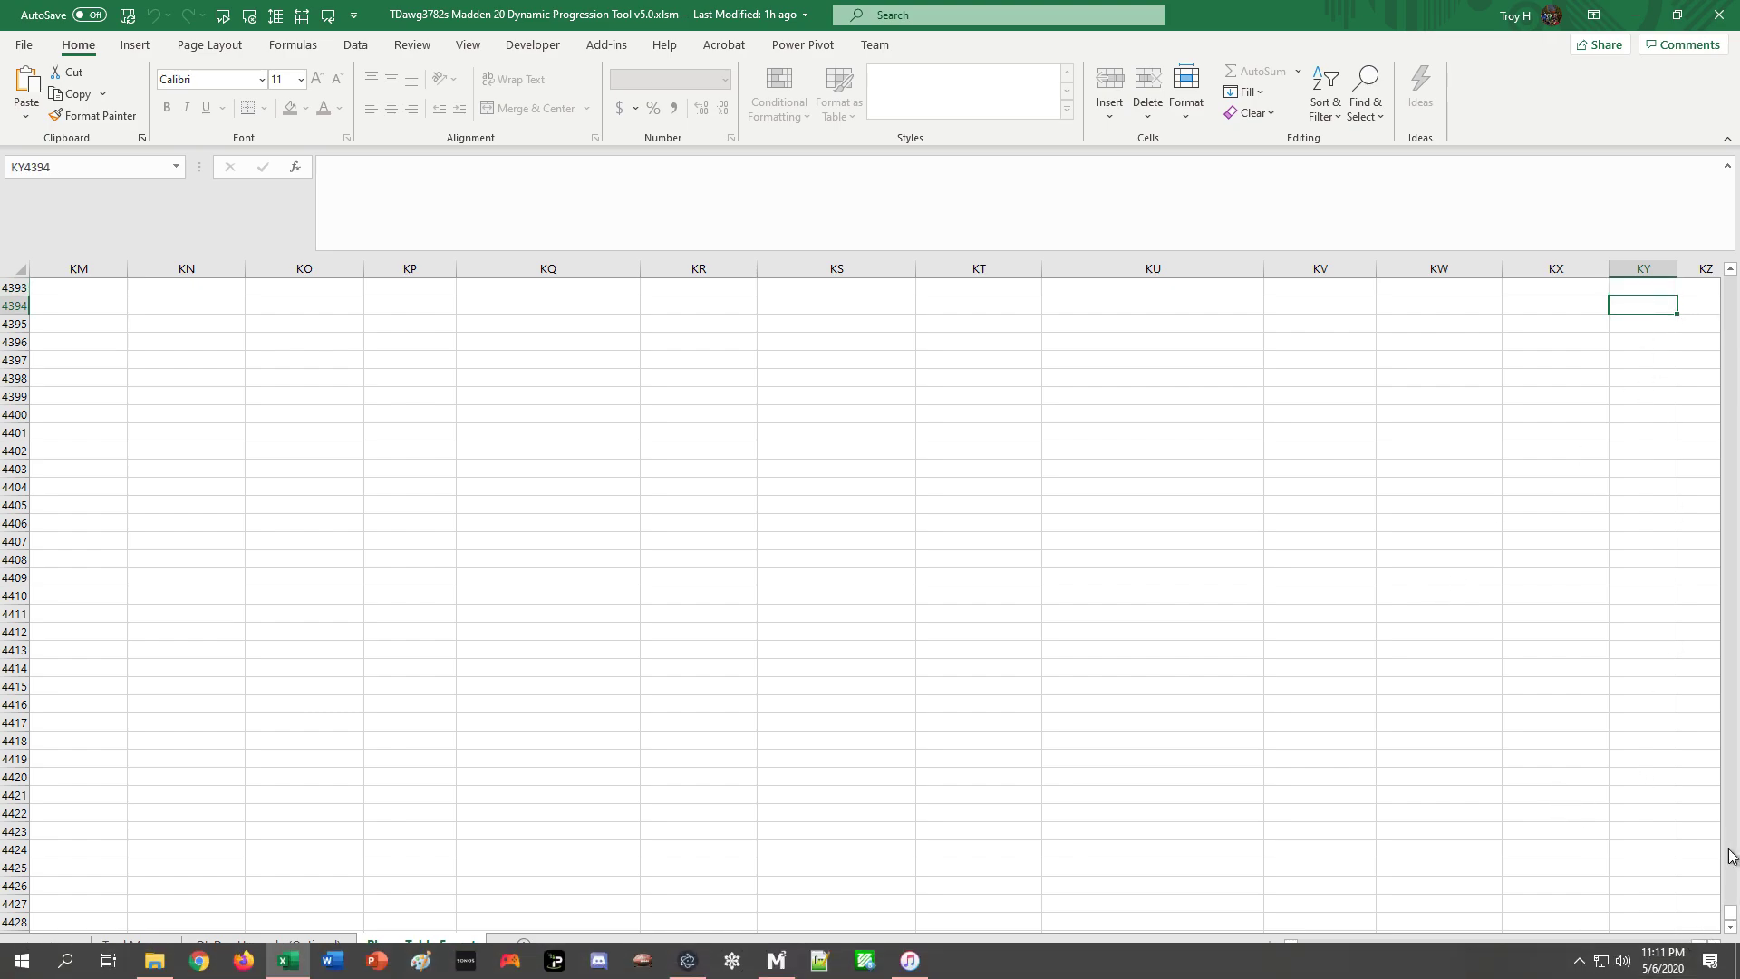
left_click_drag(1697, 946, 1233, 947)
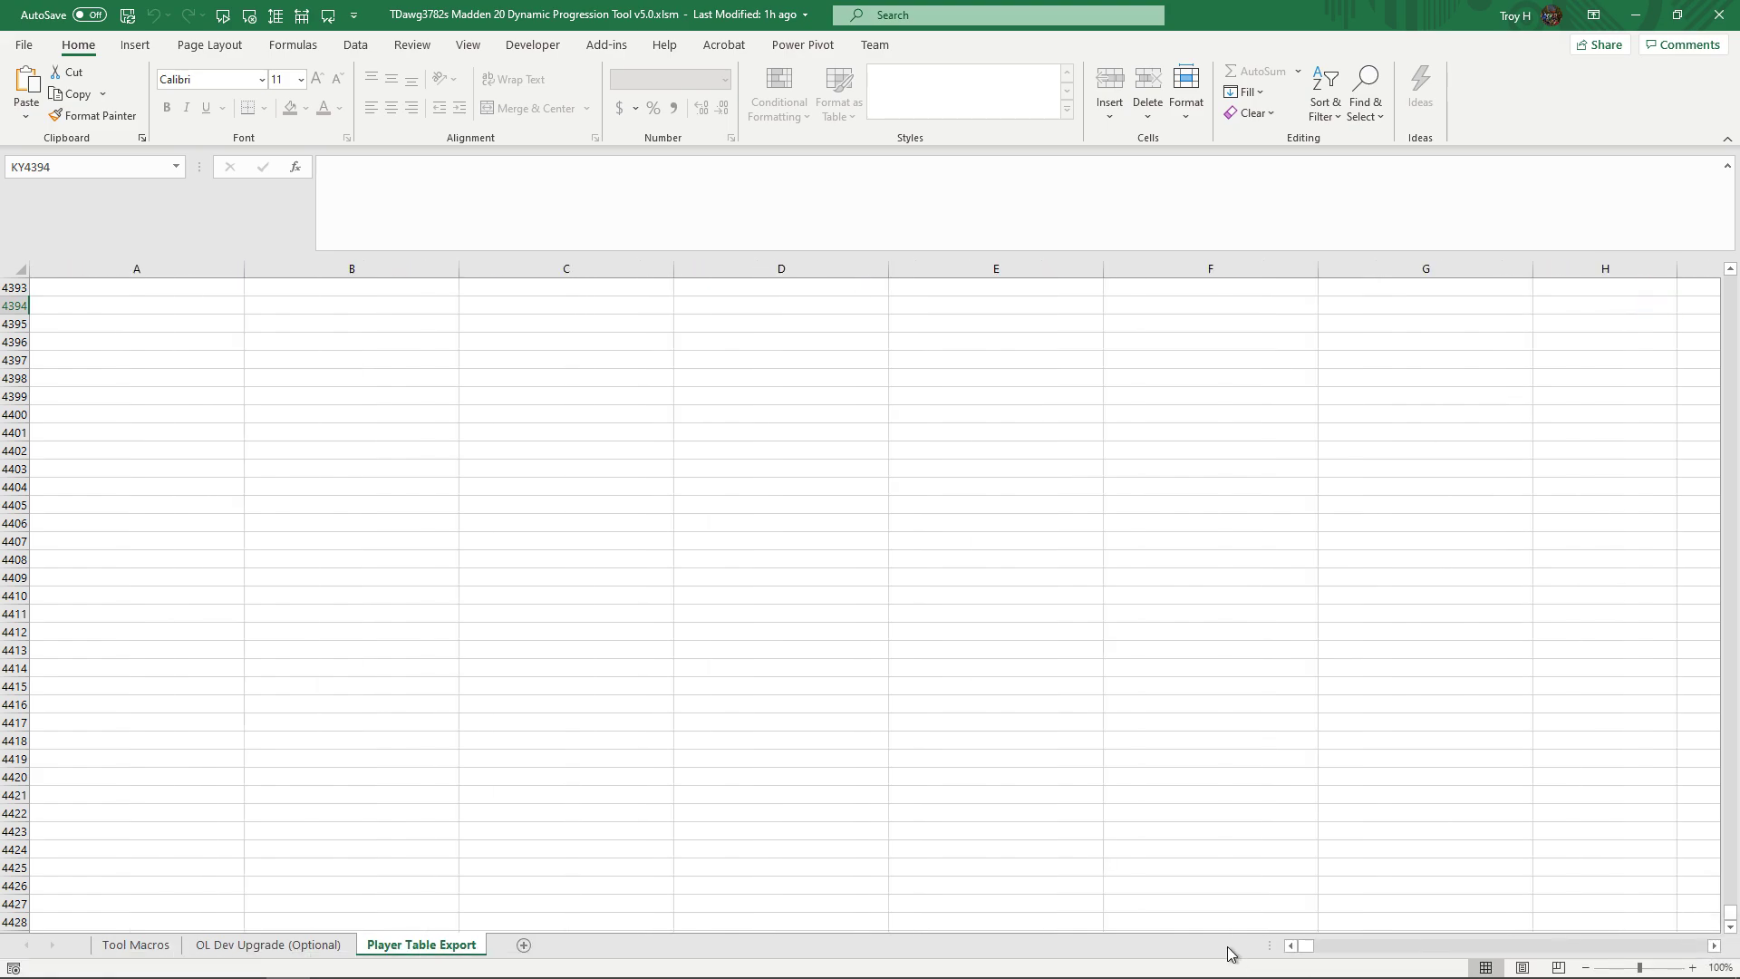
left_click_drag(1730, 916, 1731, 279)
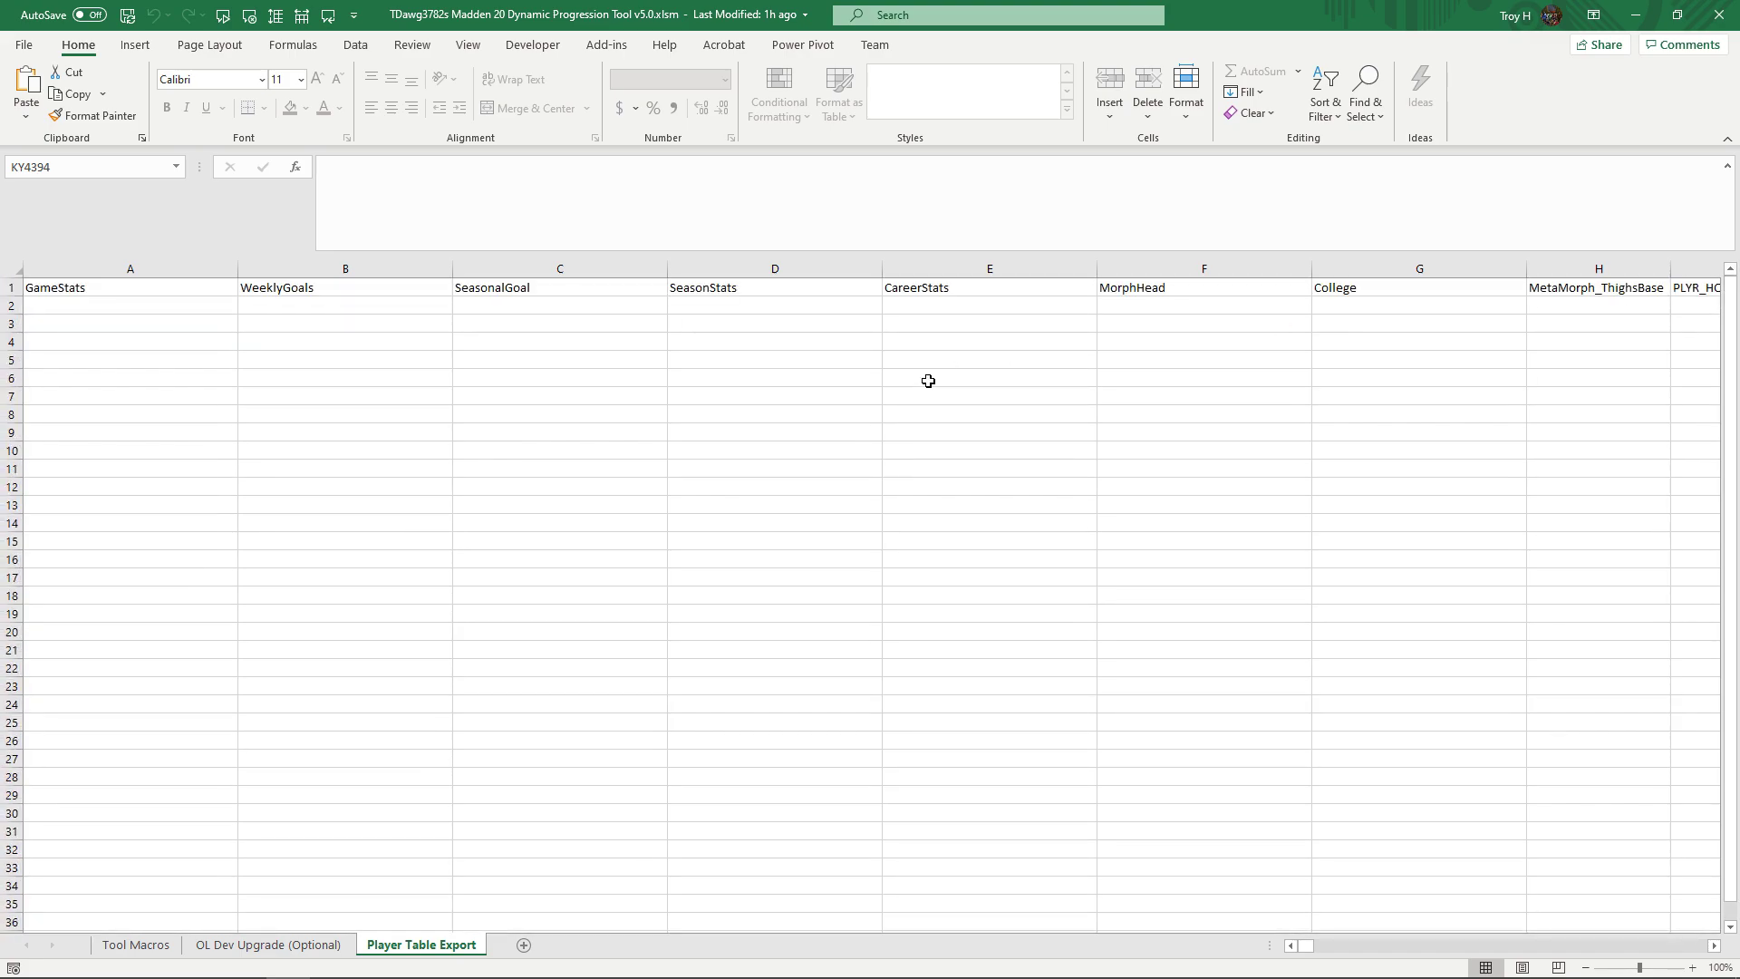
left_click(64, 306, "shift")
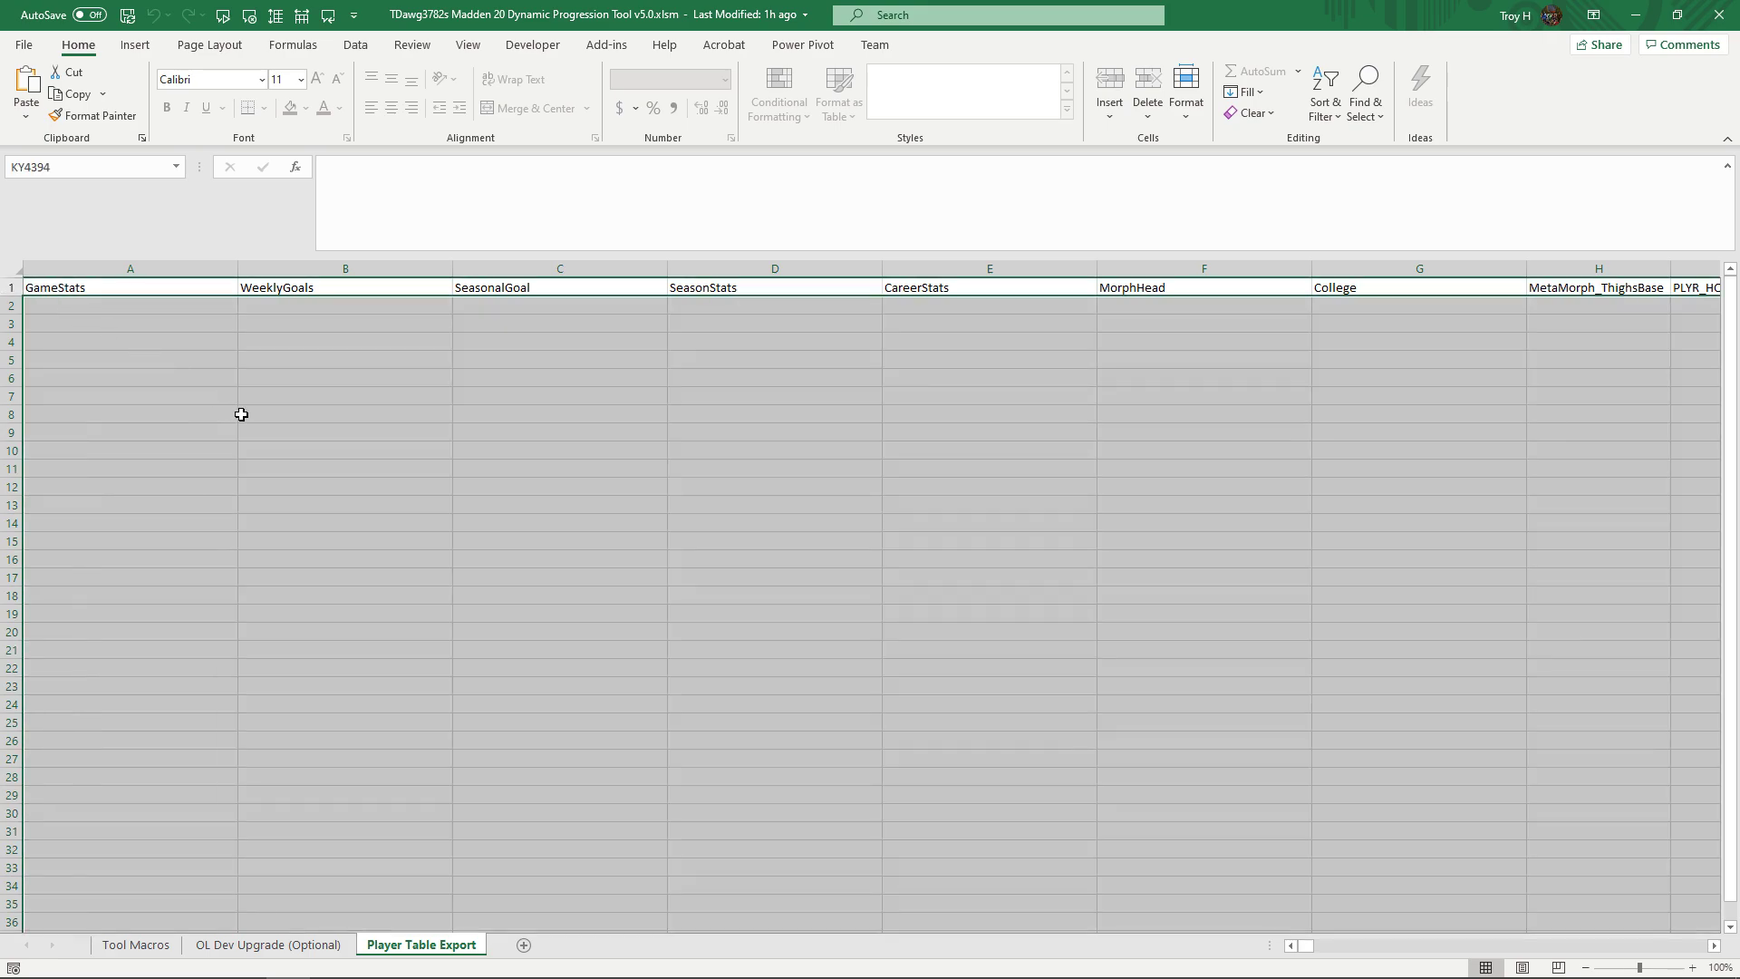
Step: Dismiss the protected-sheet warning and unprotect Player Table Export via Review > Unprotect Sheet
key("BackSpace")
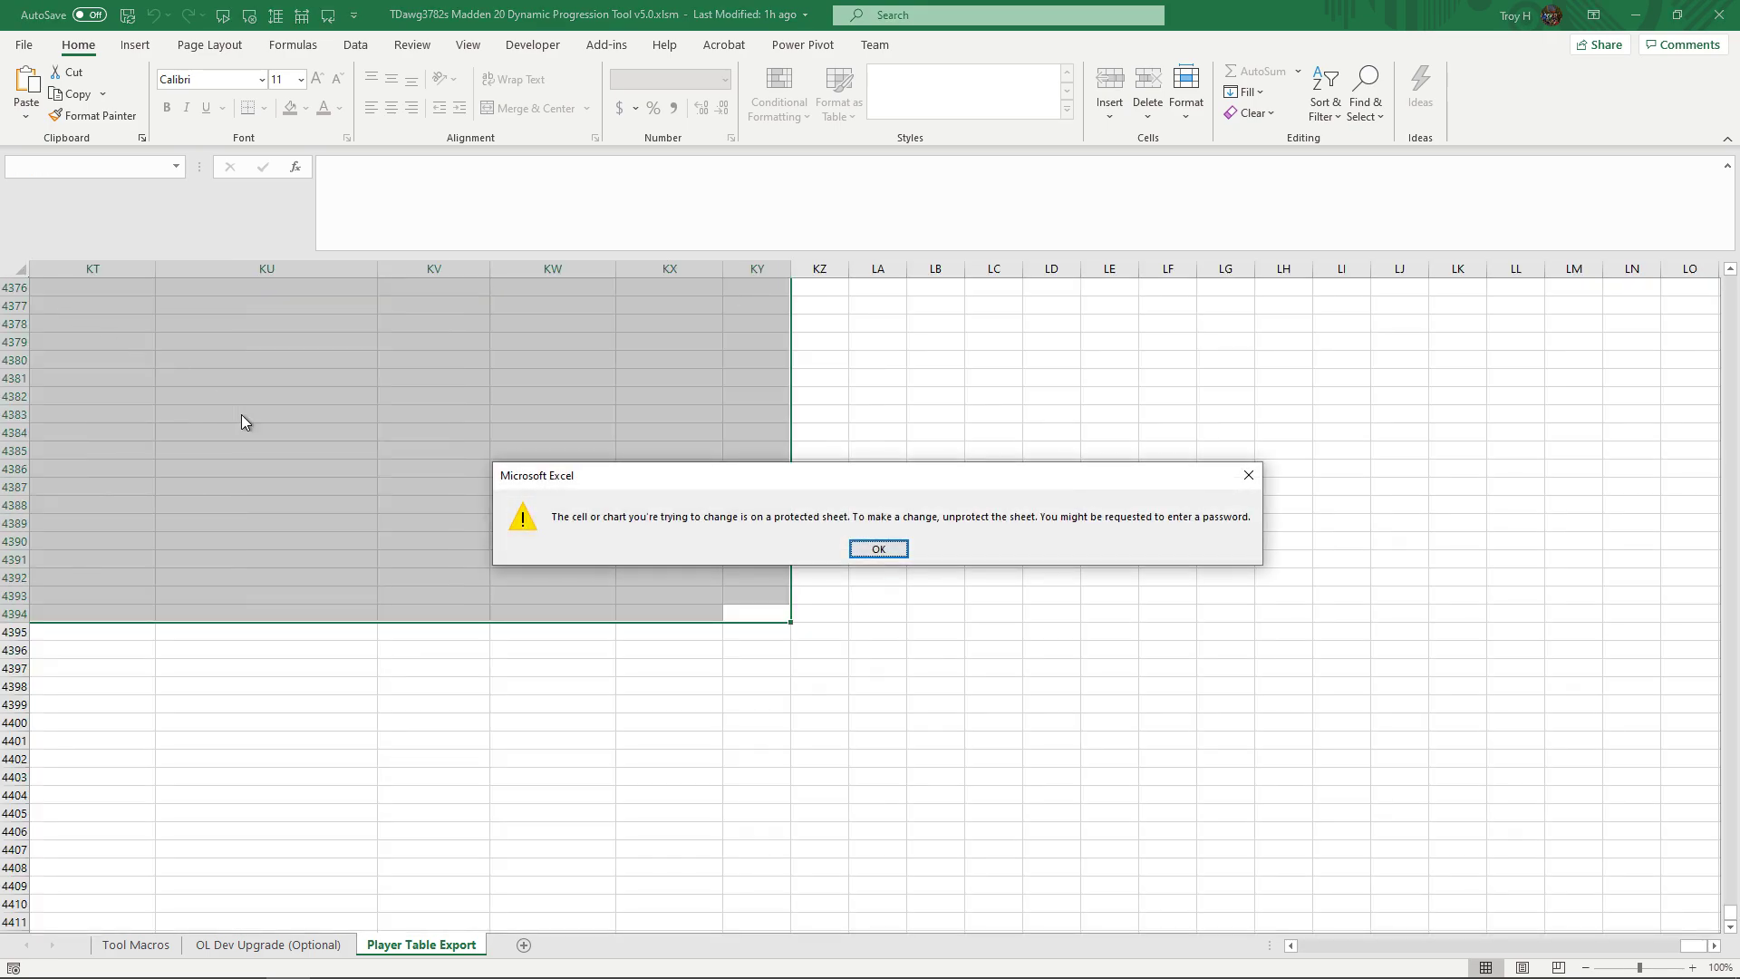
left_click(879, 548)
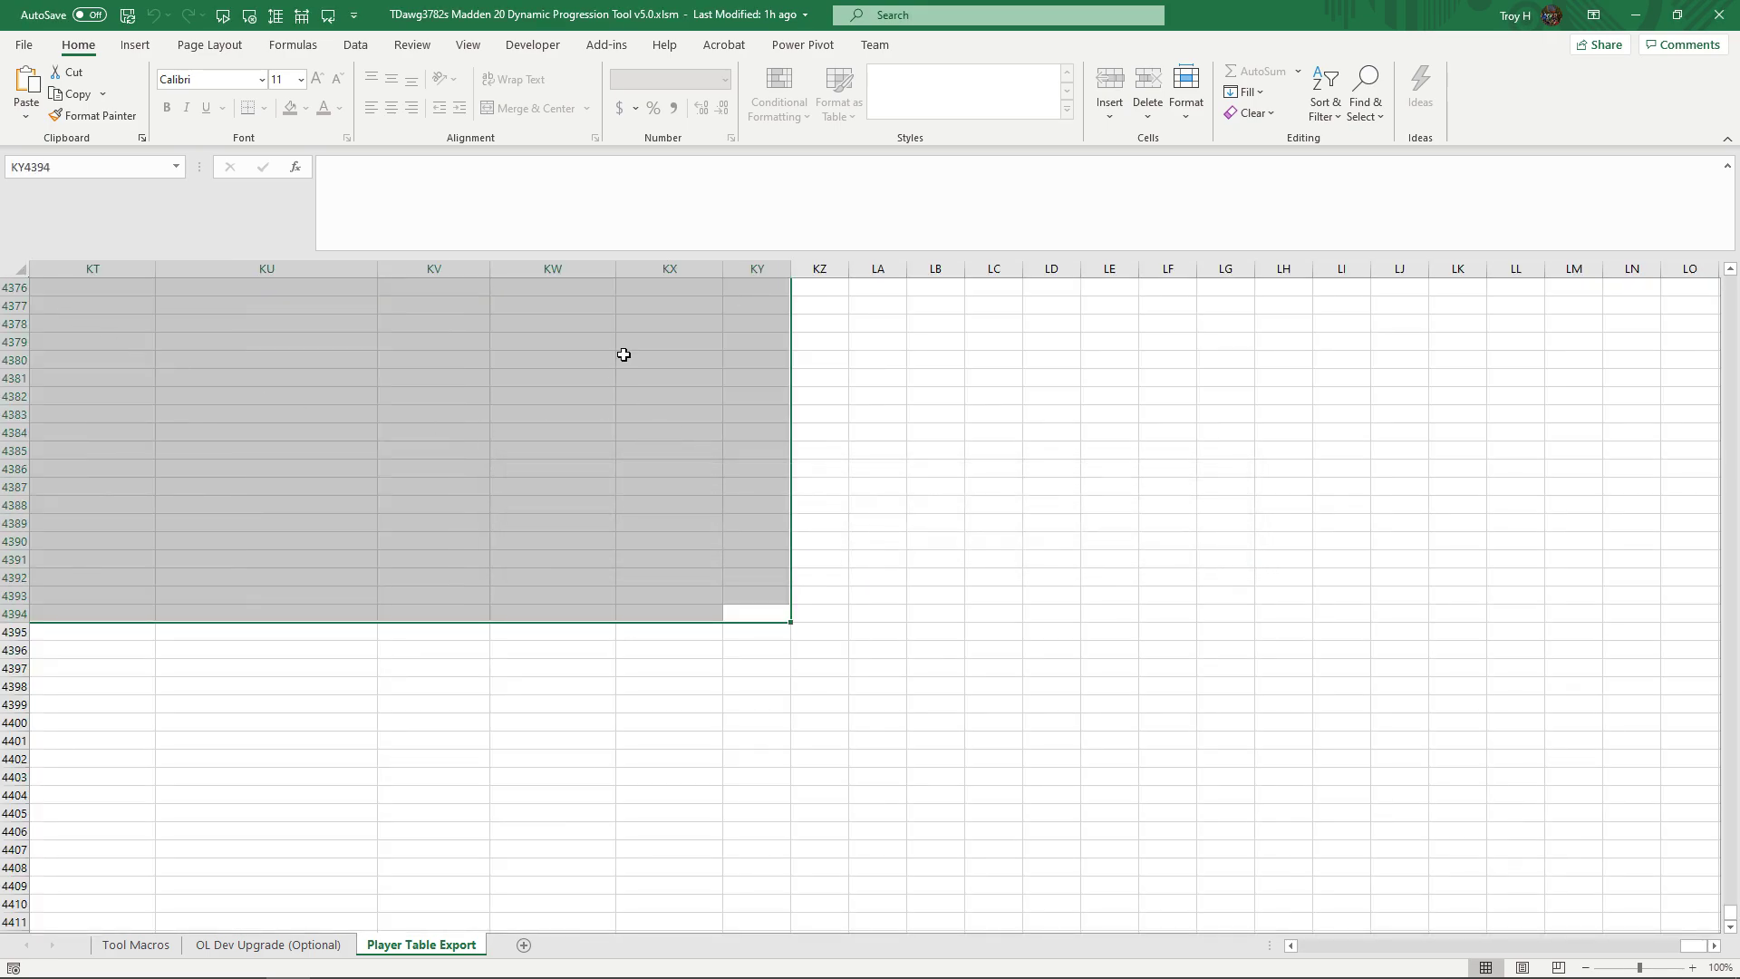
left_click(412, 45)
left_click(725, 118)
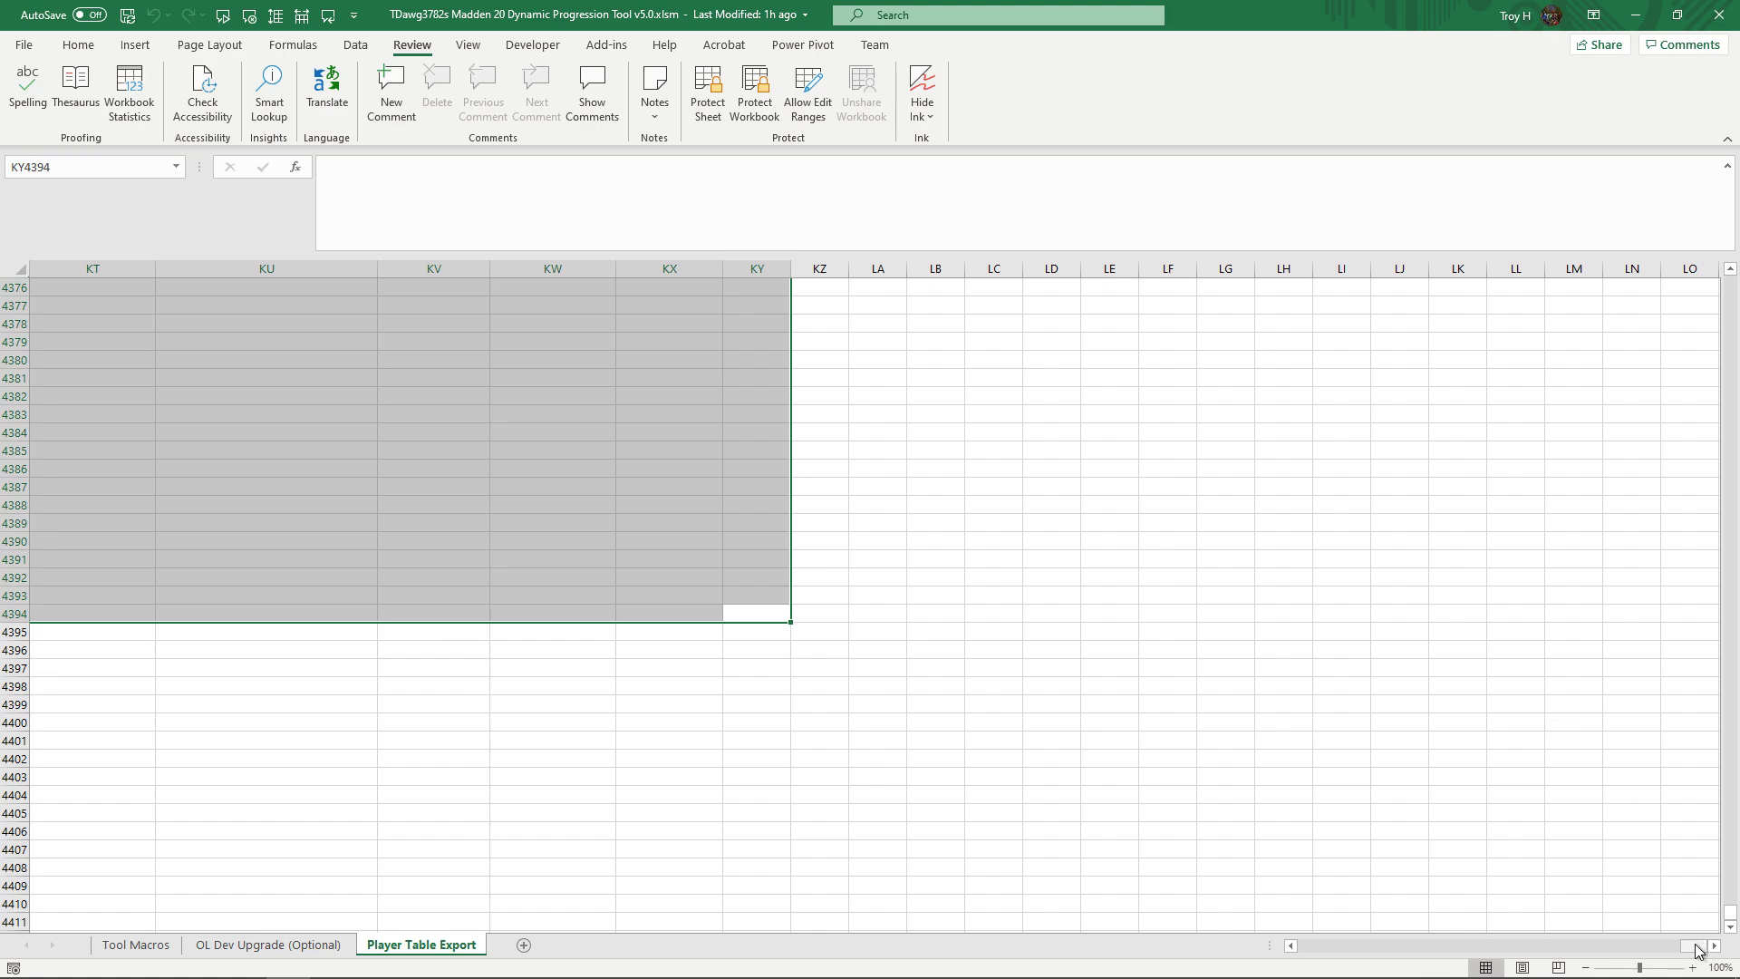
left_click_drag(1694, 945, 1298, 942)
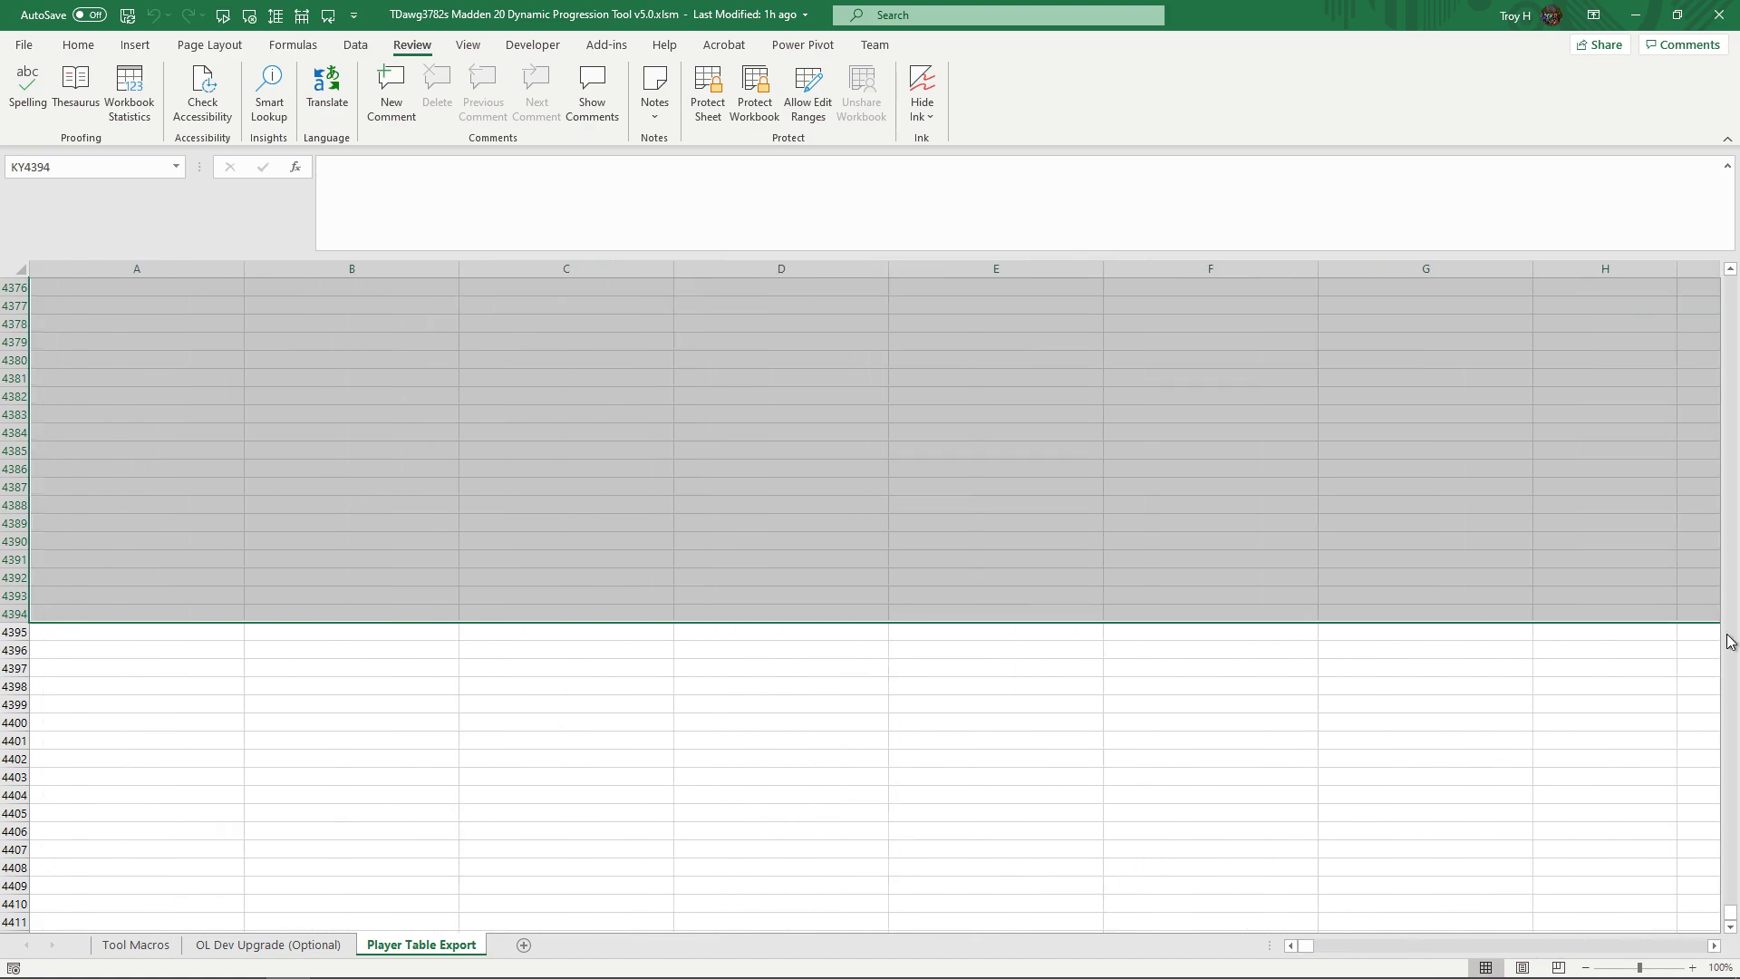
left_click_drag(1731, 911, 1731, 272)
Step: Select A2 through KY4250, delete its contents, and return to cell A2
left_click(60, 310)
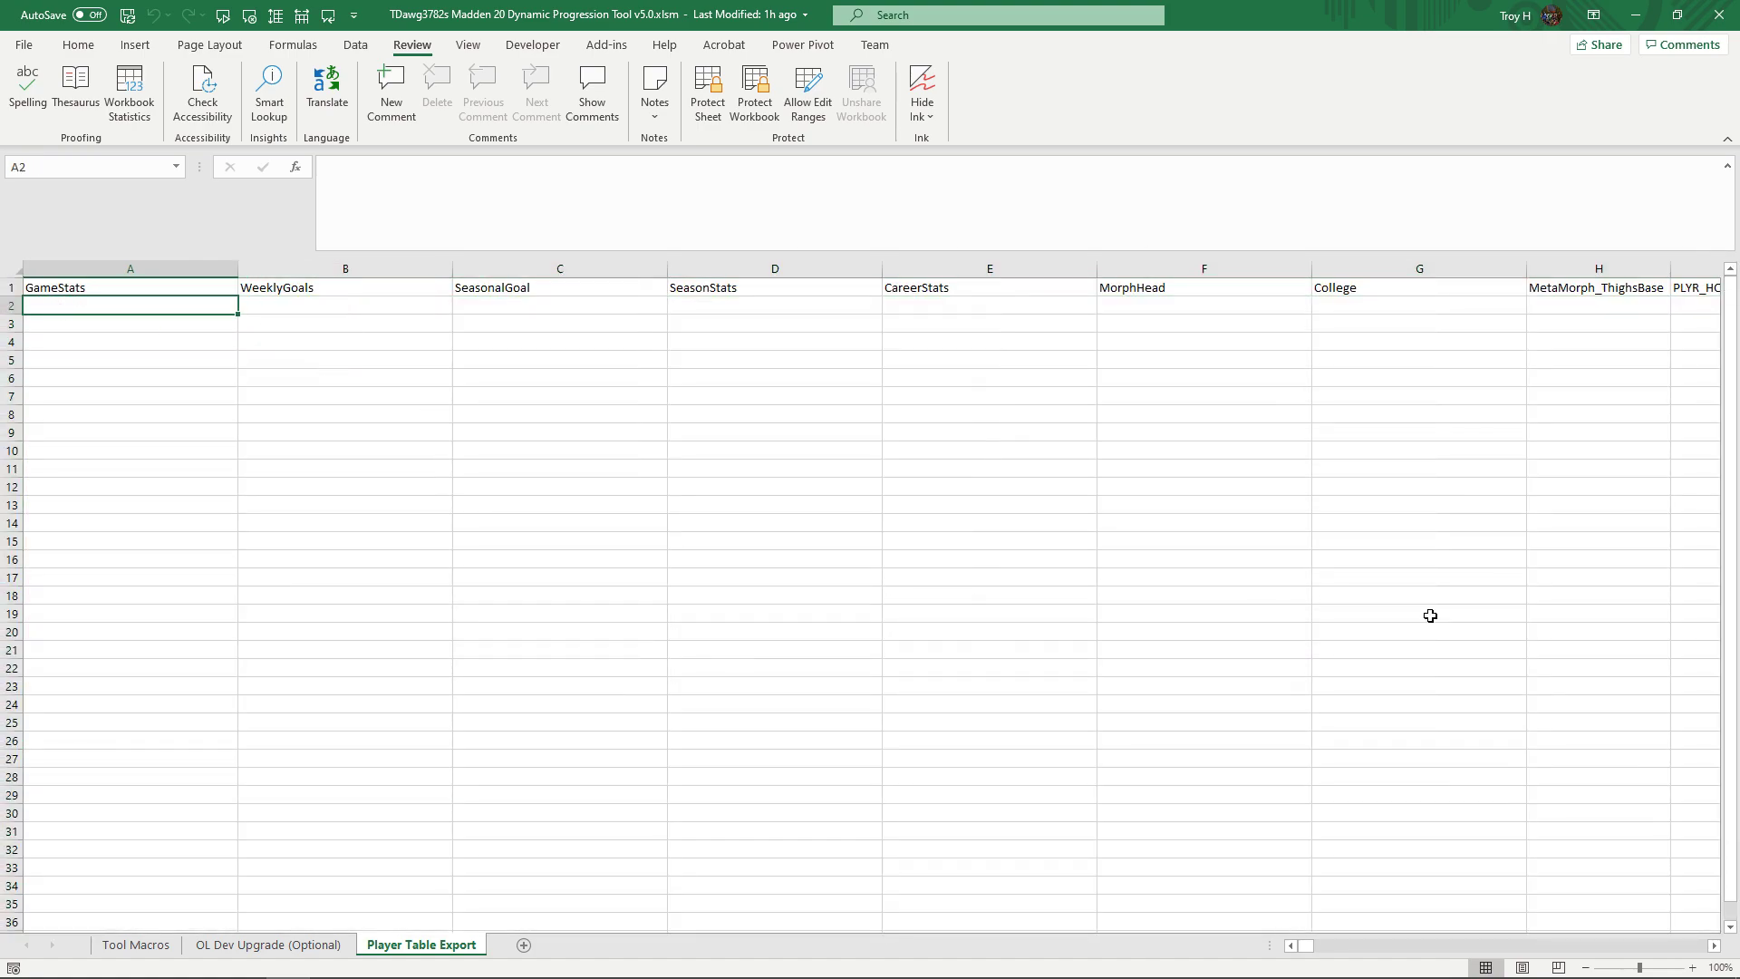
key("shift+Page_Down")
key("shift+Page_Down")
key("shift+Page_Down")
key("shift+Page_Down")
key("shift+Page_Down")
key("shift+Page_Down")
key("shift+Page_Down")
key("shift+Page_Down")
key("shift+Page_Down")
key("shift+Page_Down")
key("shift+Page_Down")
key("shift+Page_Down")
key("shift+Page_Down")
key("shift+Page_Down")
key("shift+Page_Down")
key("shift+Page_Down")
key("shift+Page_Down")
key("shift+Page_Down")
key("shift+Page_Down")
key("shift+Page_Down")
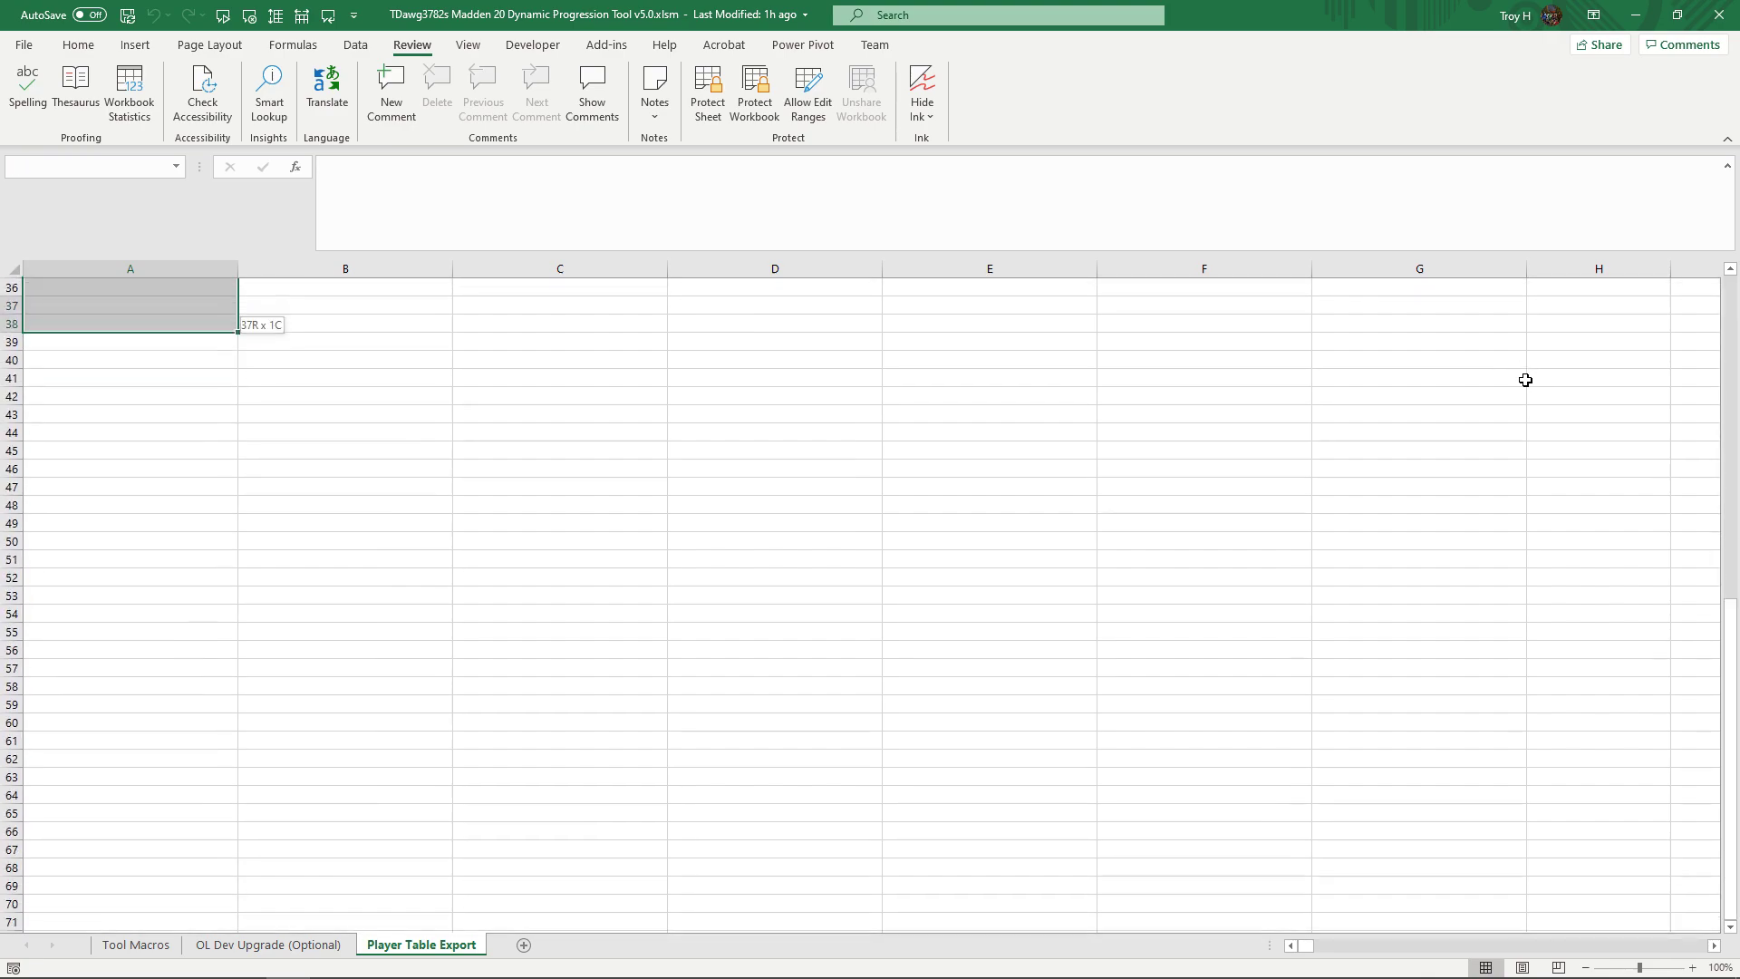
key("shift+Page_Down")
key("shift+Page_Down")
key("shift+Page_Down")
key("shift+Page_Down")
key("shift+Page_Down")
key("shift+Page_Down")
key("shift+Page_Down")
key("shift+Page_Down")
key("shift+Page_Down")
key("shift+Page_Down")
key("shift+Page_Down")
key("shift+Page_Down")
key("shift+Page_Down")
key("shift+Page_Down")
key("shift+Page_Down")
key("shift+Page_Down")
key("shift+Page_Down")
key("shift+Page_Down")
key("shift+Page_Down")
key("shift+Page_Down")
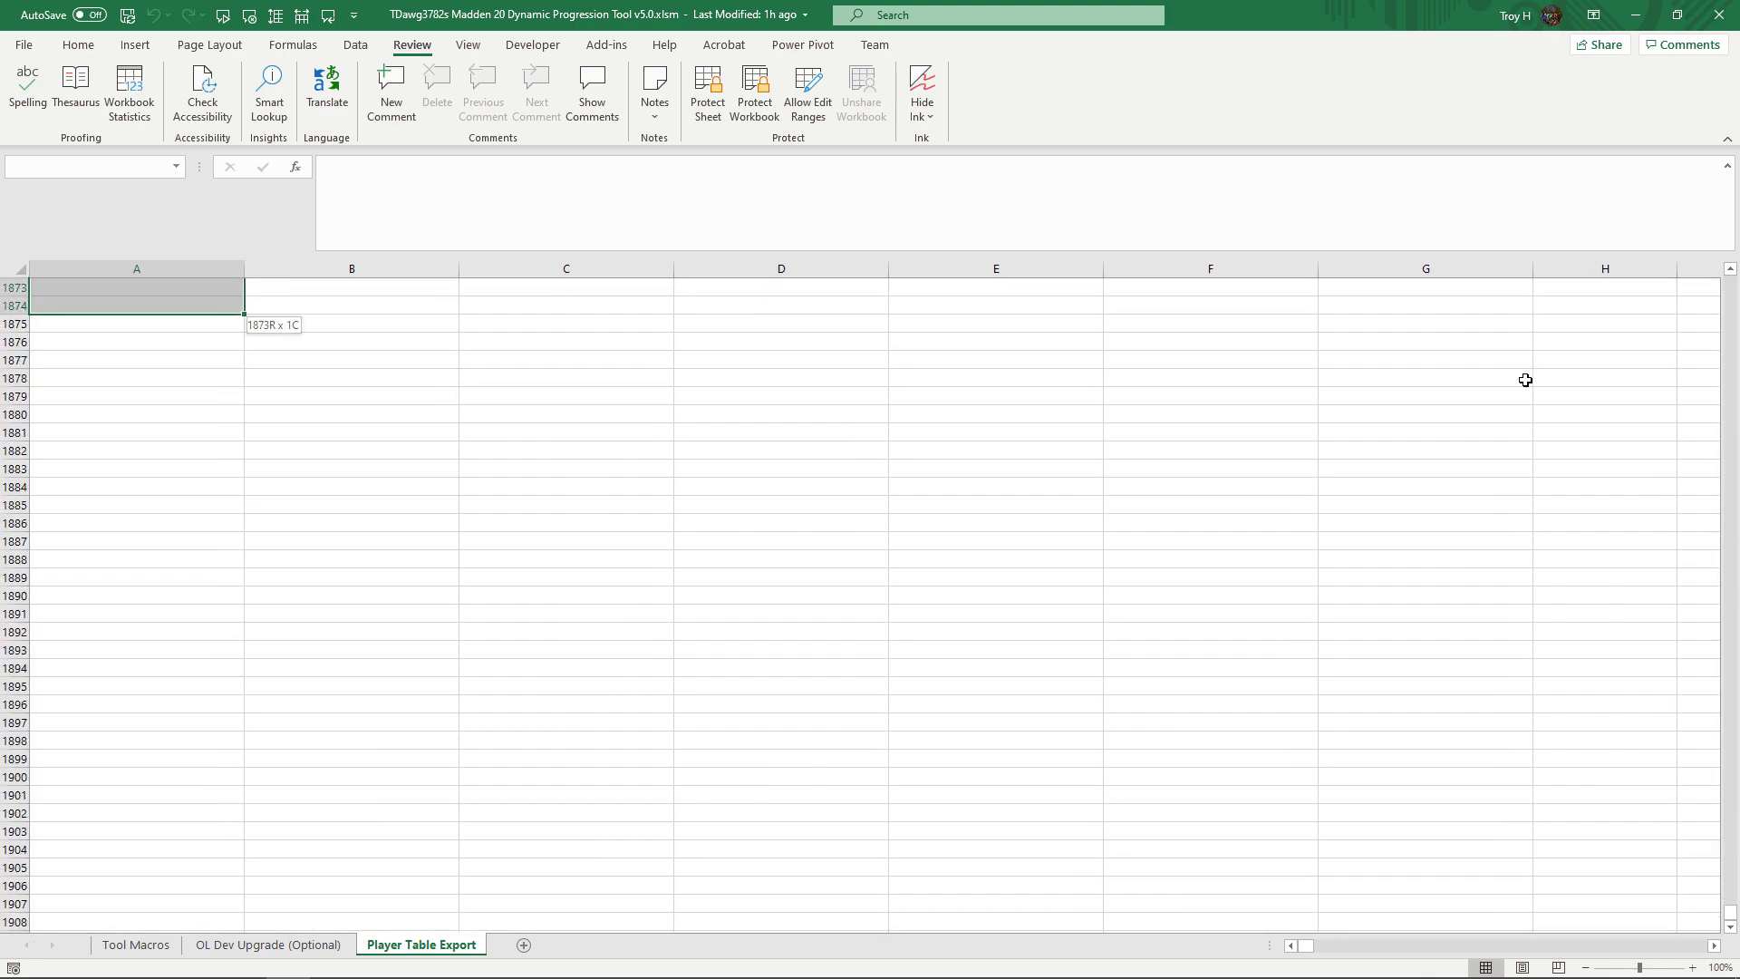
key("shift+Page_Down")
key("shift+Page_Down")
key("shift+Page_Down")
key("shift+Page_Down")
key("shift+Page_Down")
key("shift+Page_Down")
key("shift+Page_Down")
key("shift+Page_Down")
key("shift+Page_Down")
key("shift+Page_Down")
key("shift+Page_Down")
key("shift+Page_Down")
key("shift+Page_Down")
key("shift+Page_Down")
key("shift+Page_Down")
key("shift+Page_Down")
key("shift+Page_Down")
key("shift+Page_Down")
key("shift+Page_Down")
key("shift+Page_Down")
key("shift+Right")
key("shift+Right")
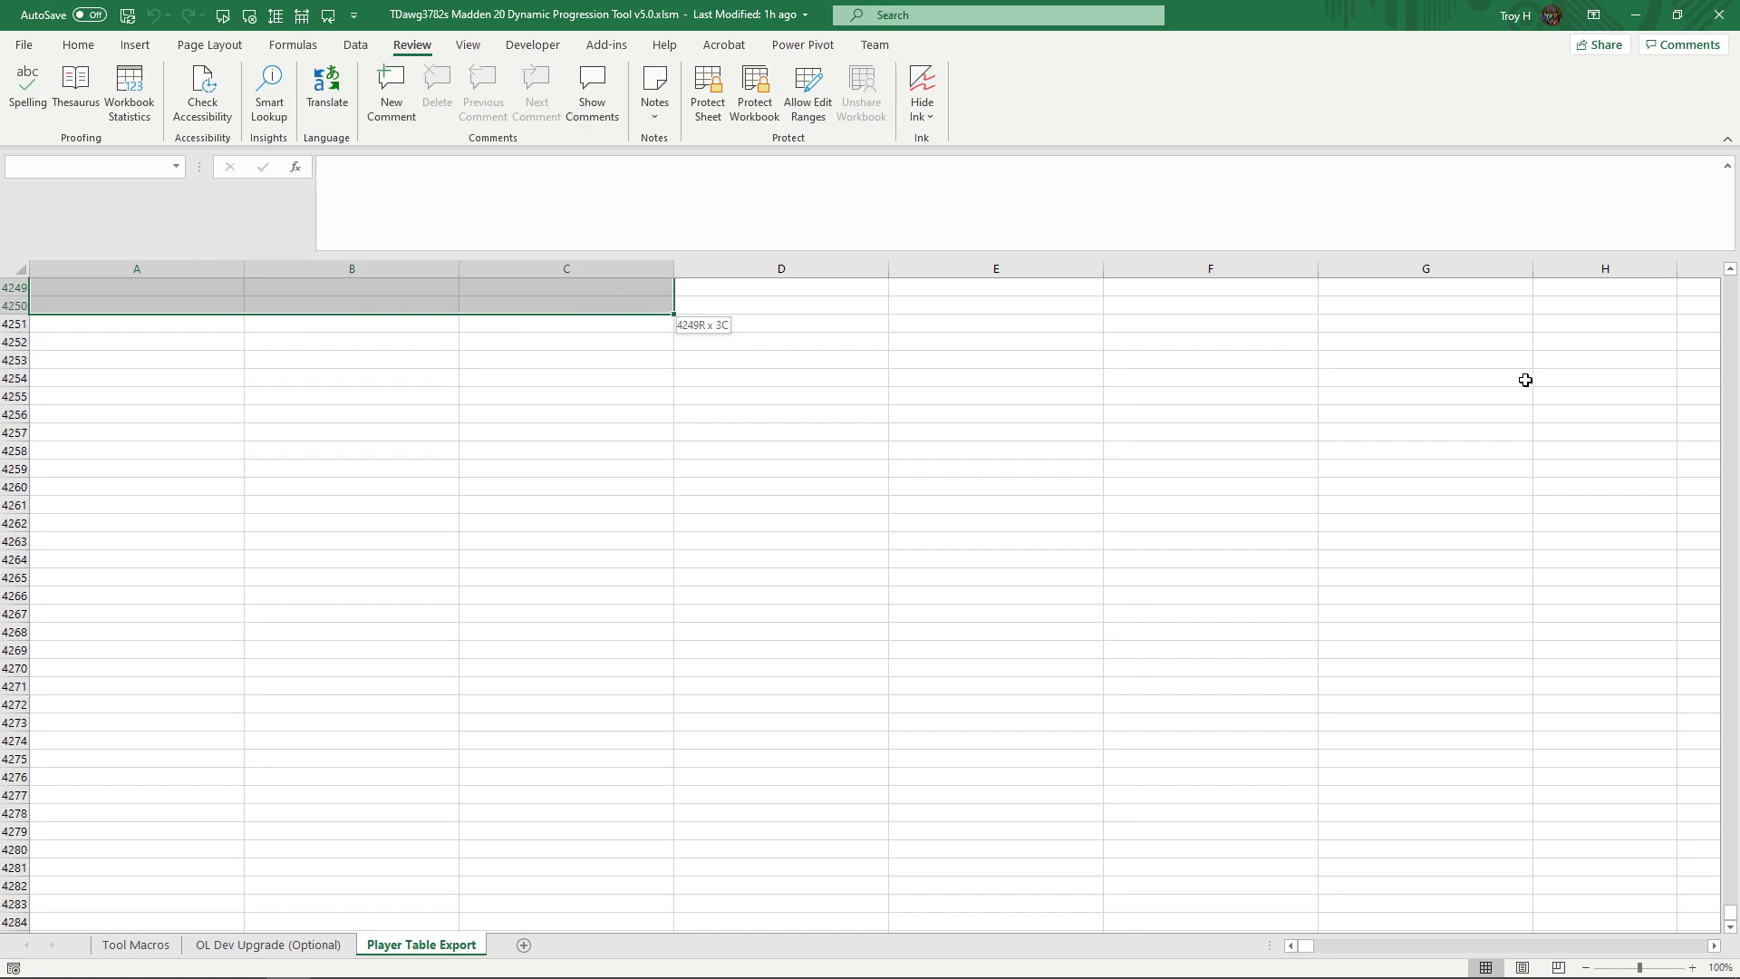
left_click_drag(1306, 945, 1314, 945)
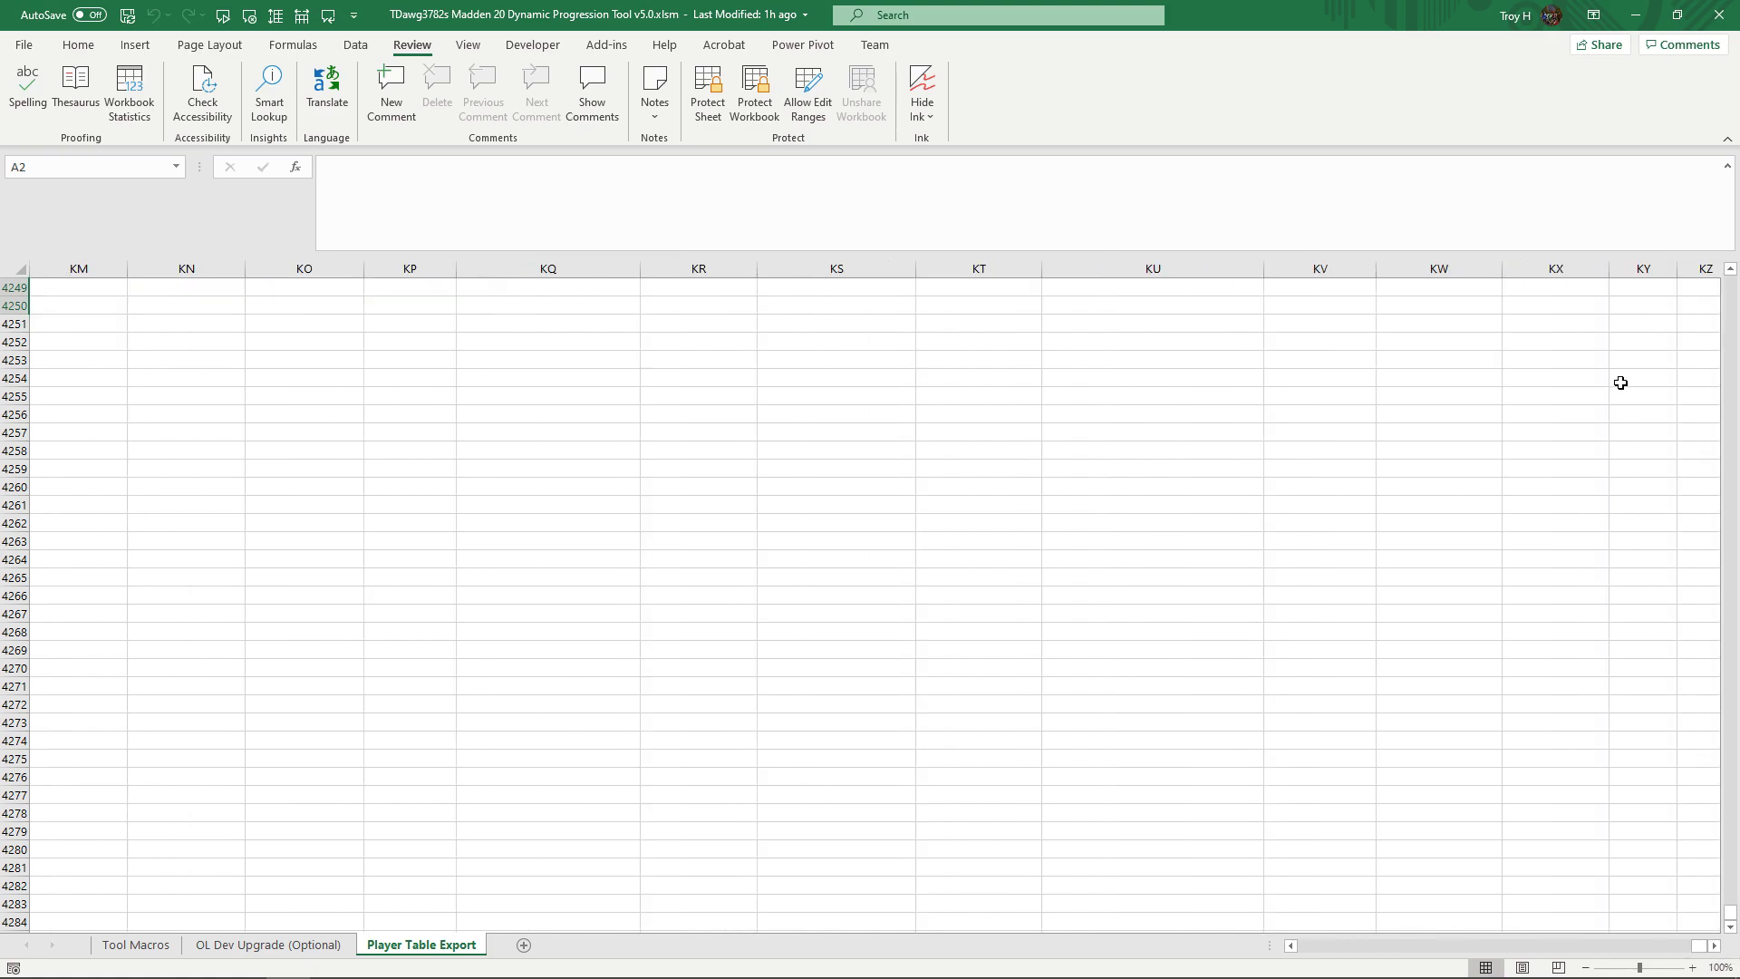
left_click(1653, 303, "shift")
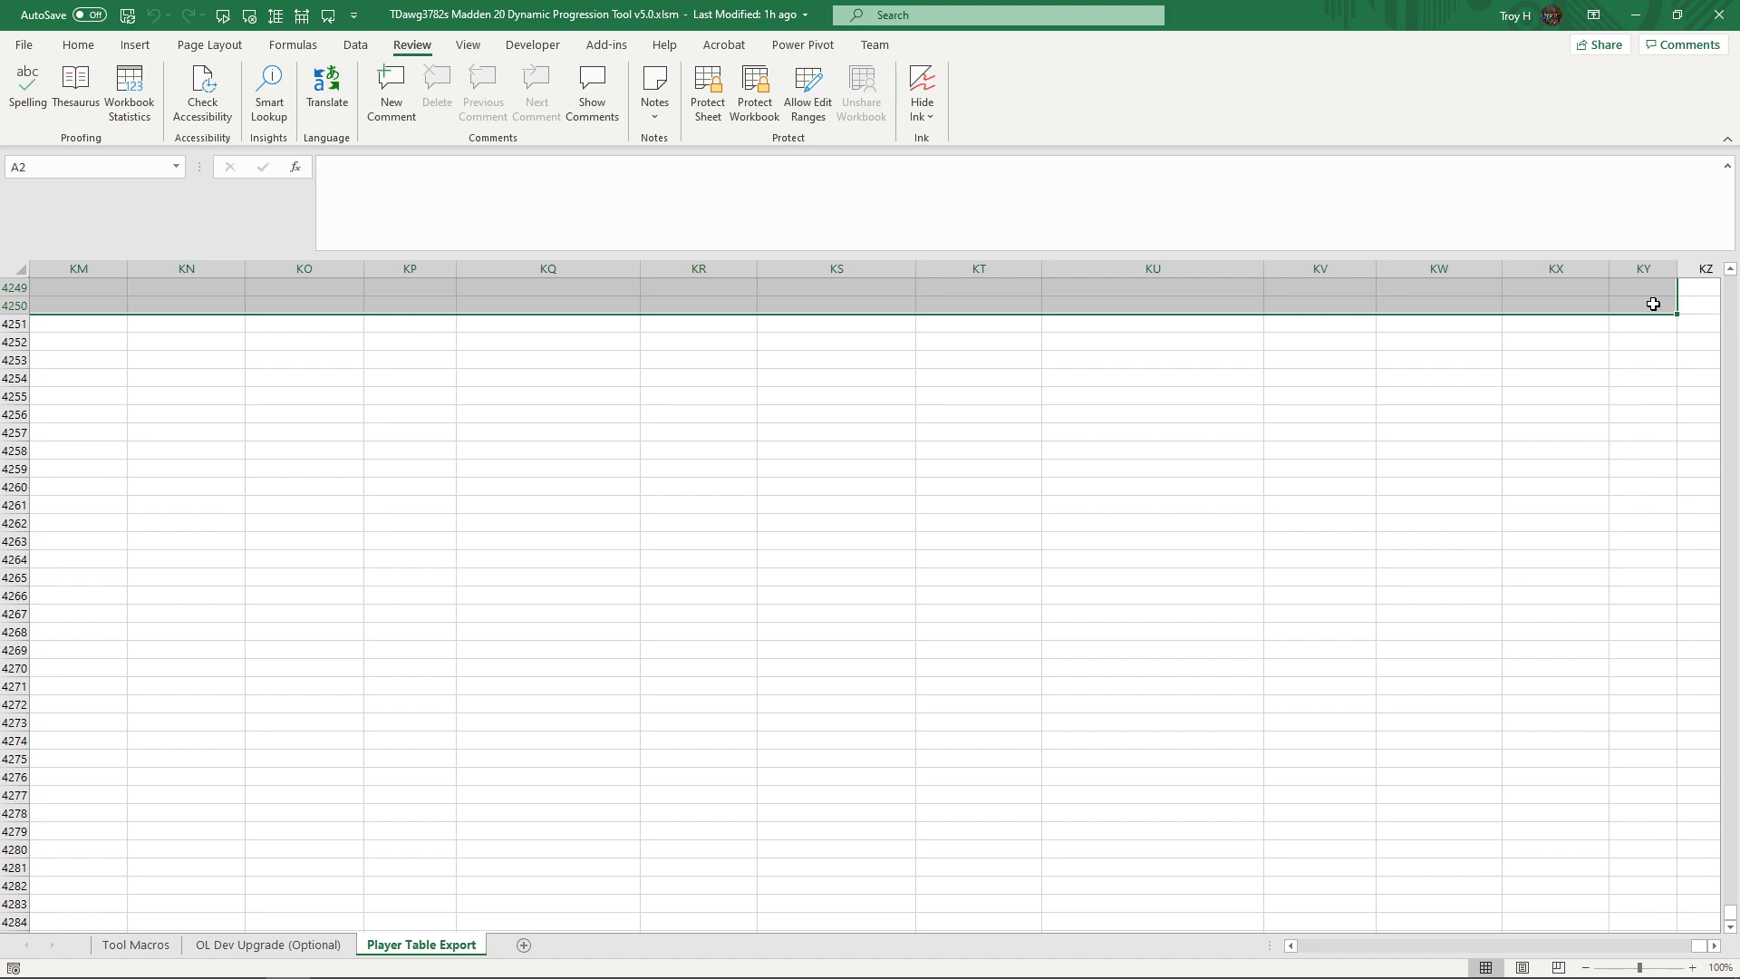
scroll(1607, 701, "up", 11)
key("ctrl+BackSpace")
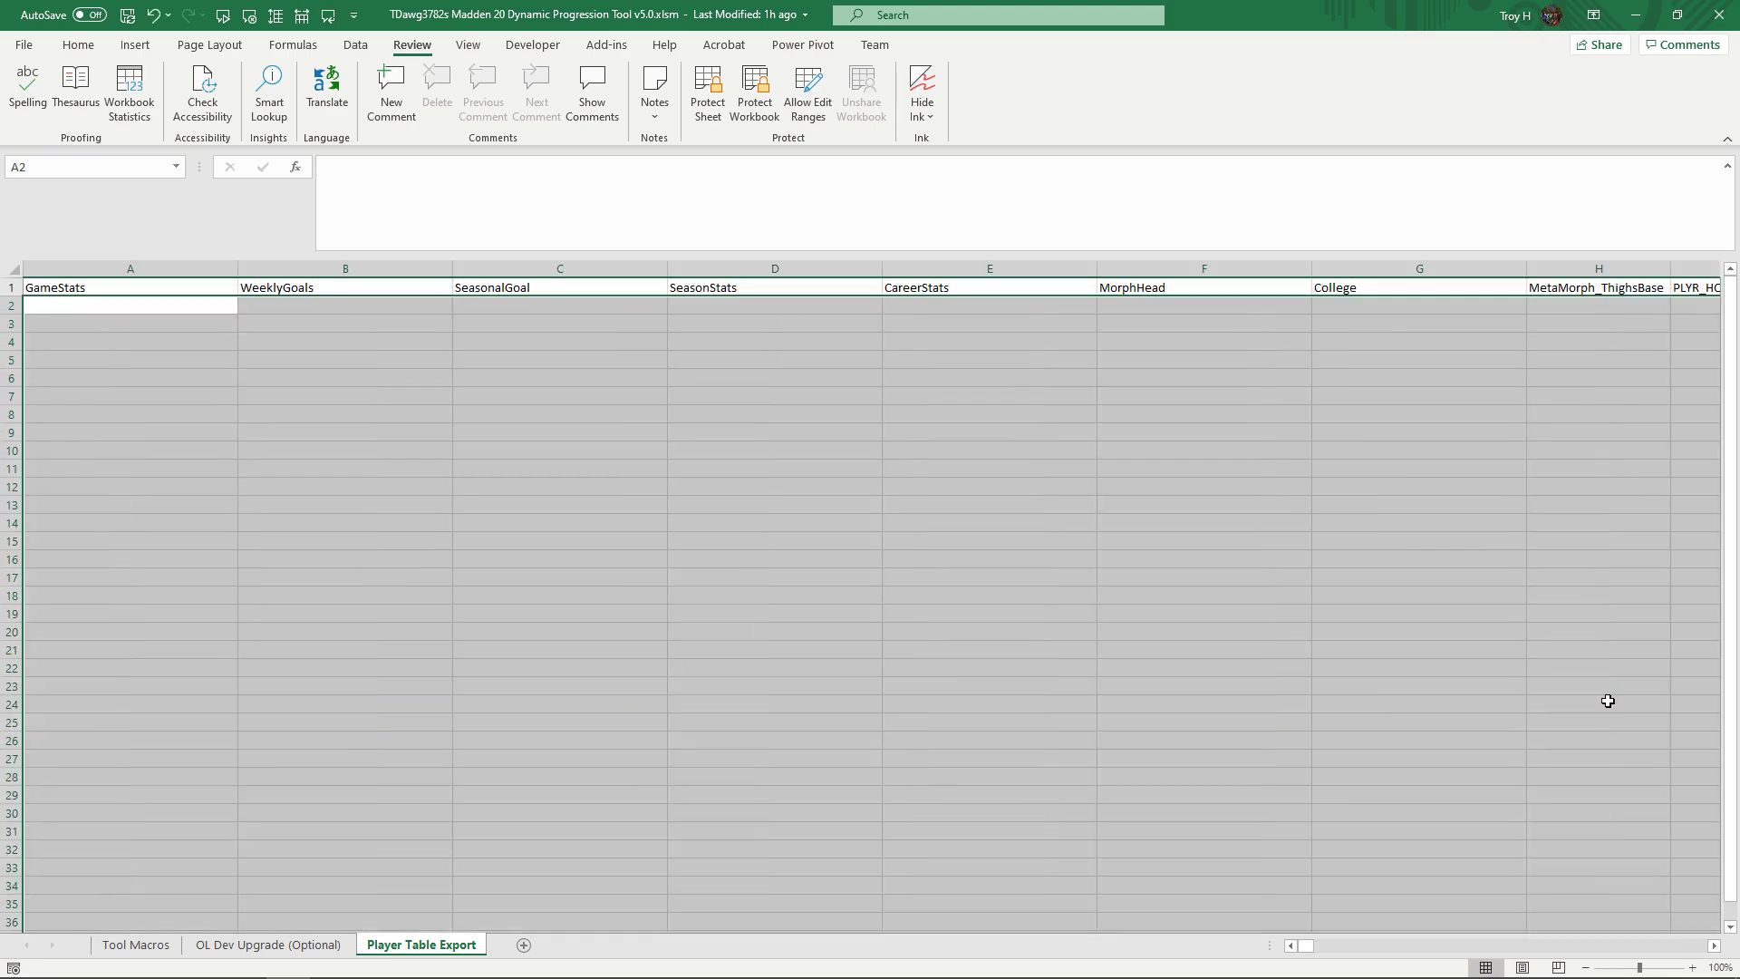
left_click(61, 306)
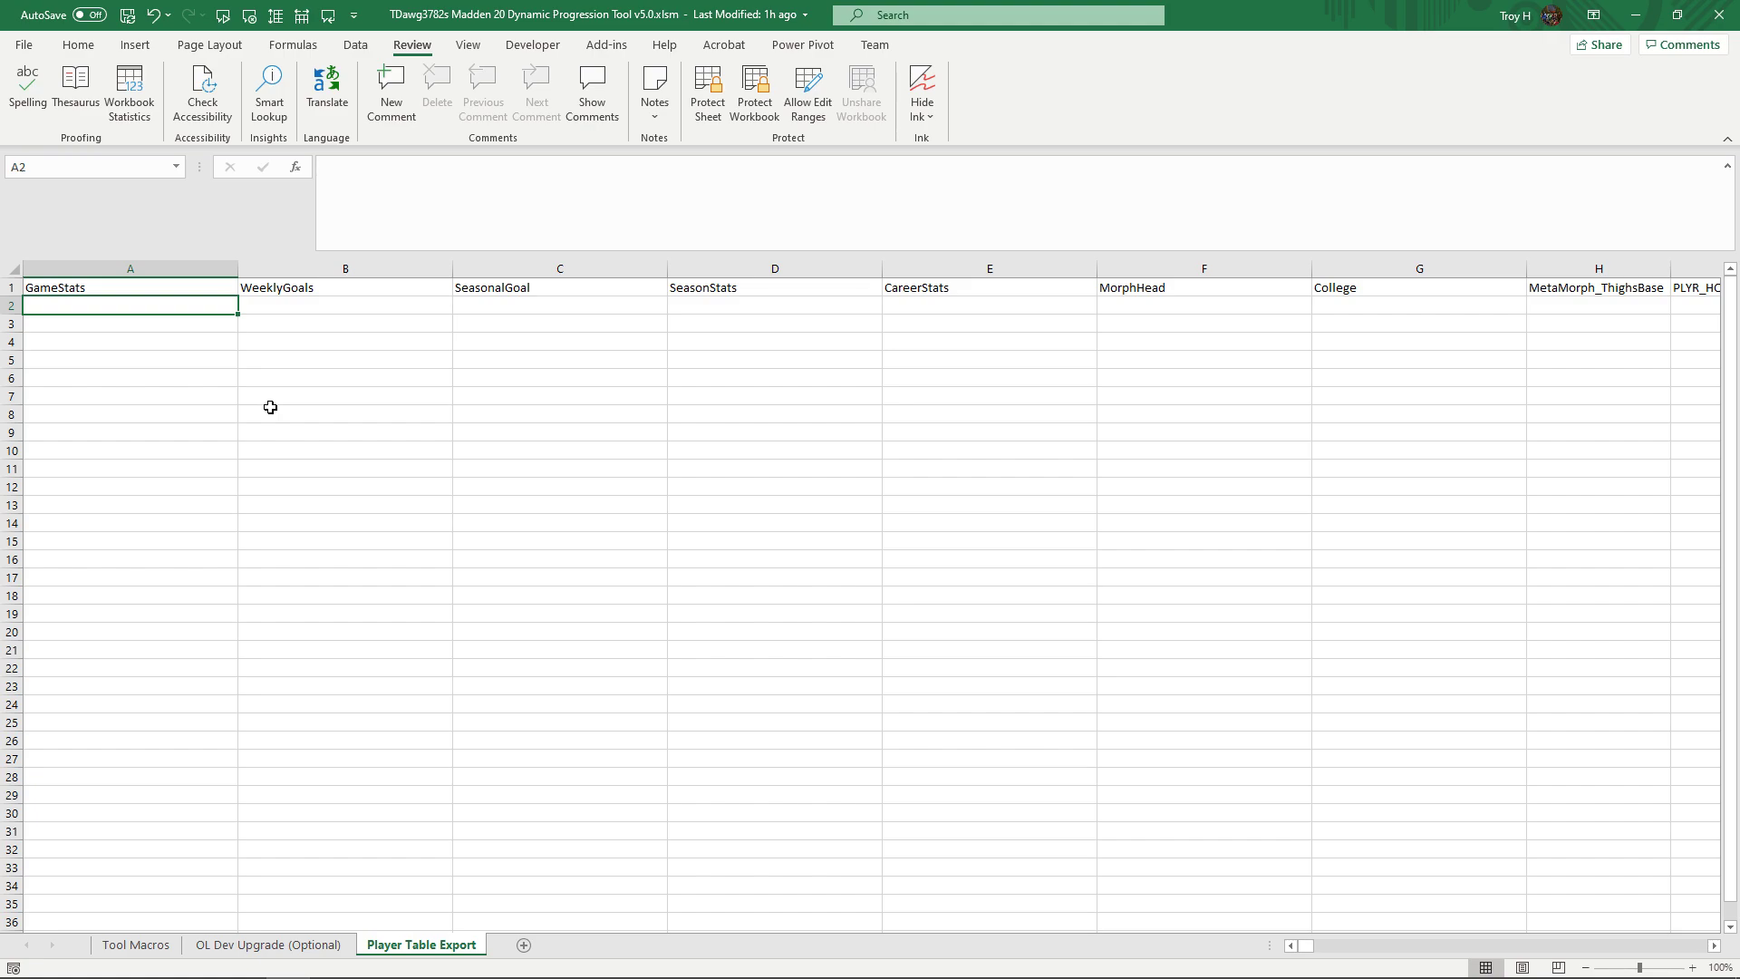
Step: Hide the Player Table Export sheet and go to the Tool Macros sheet
right_click(451, 950)
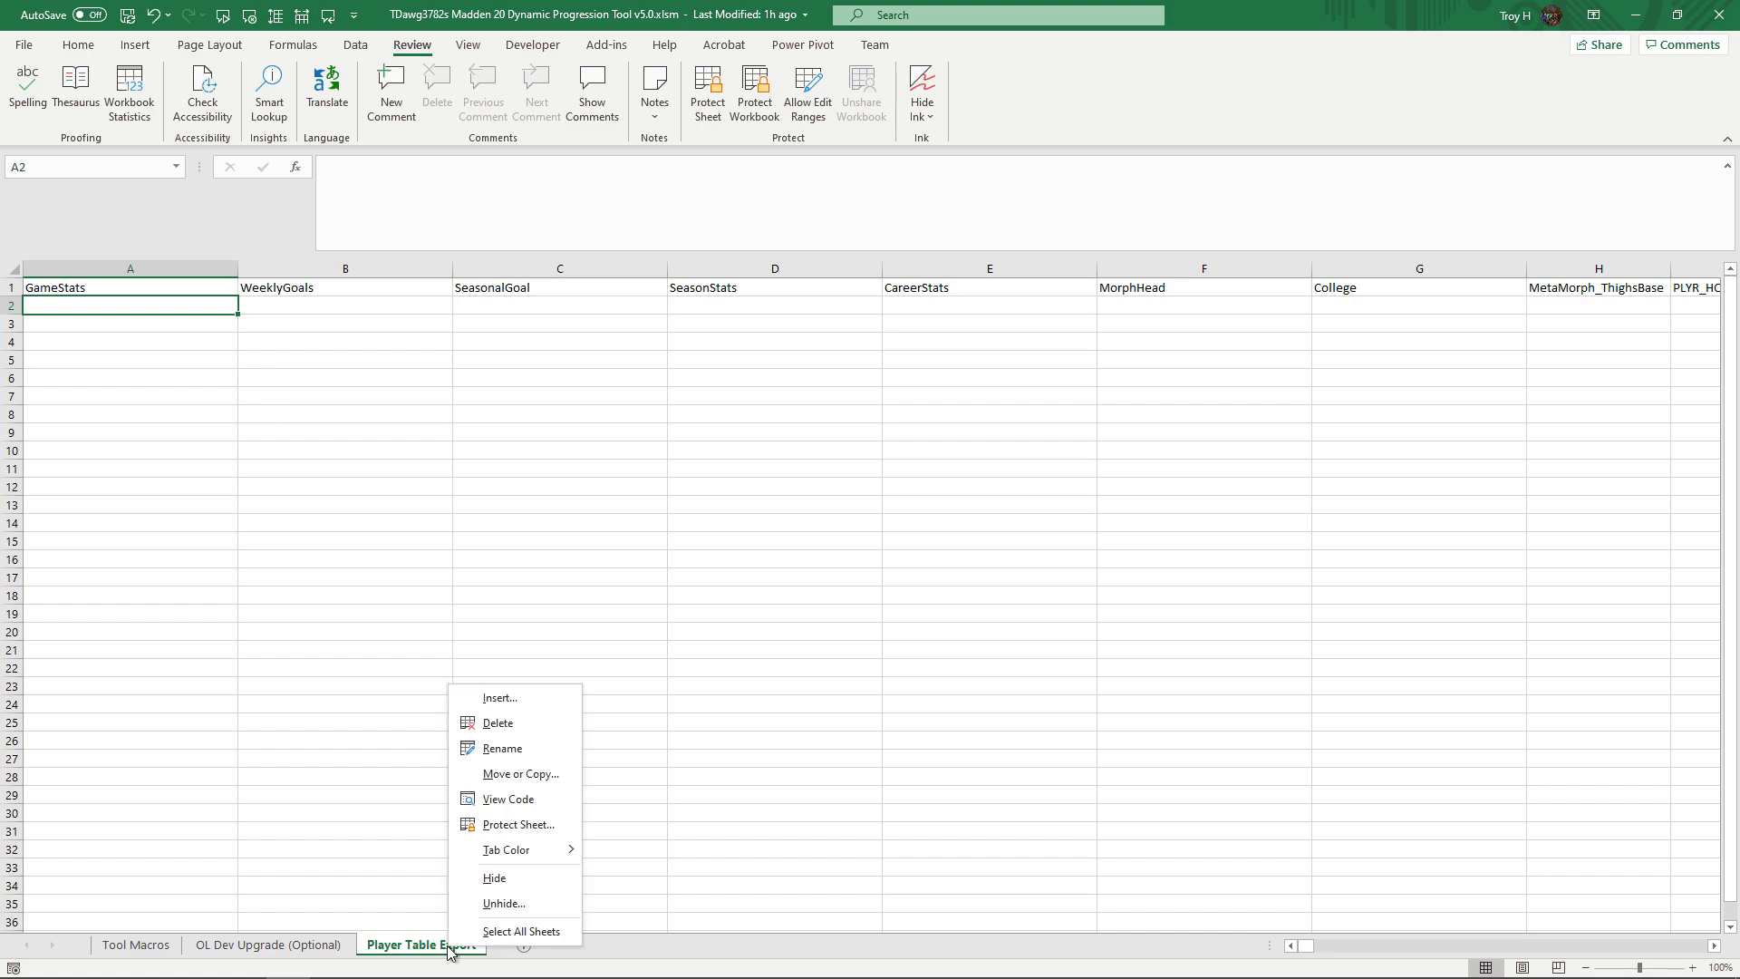
left_click(495, 878)
left_click(135, 944)
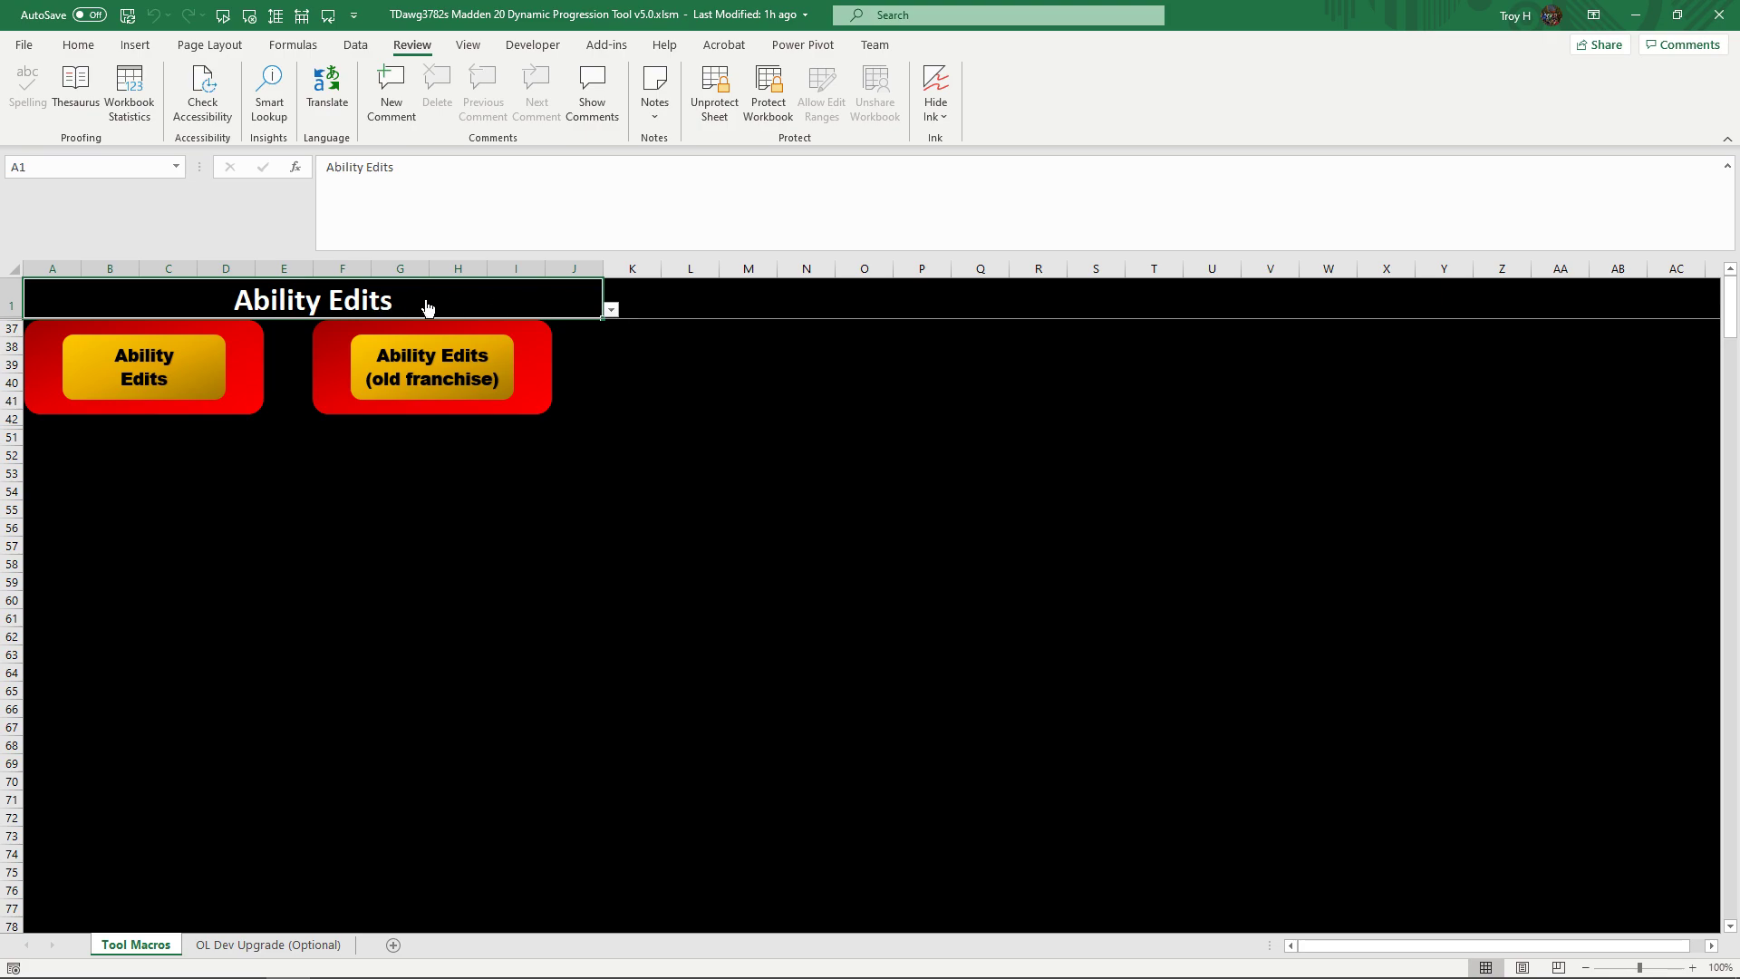
Step: Set Tool Macros cell A1 to Trait Edits and save the workbook
left_click(611, 310)
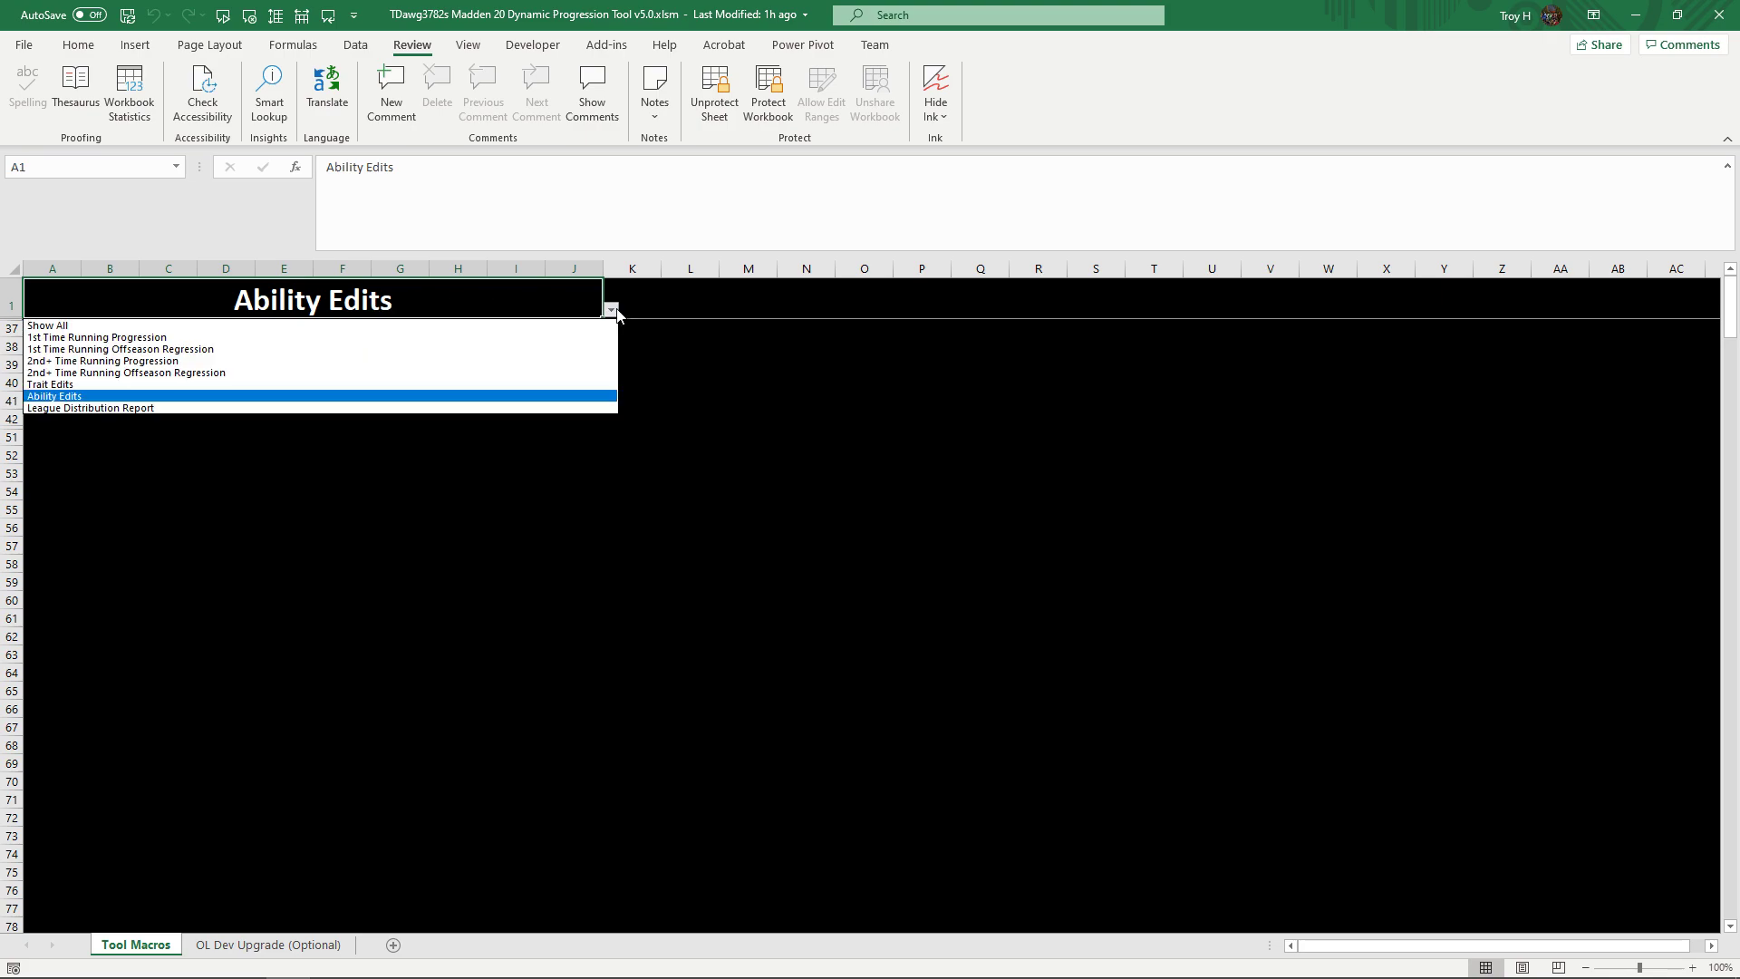
left_click(186, 384)
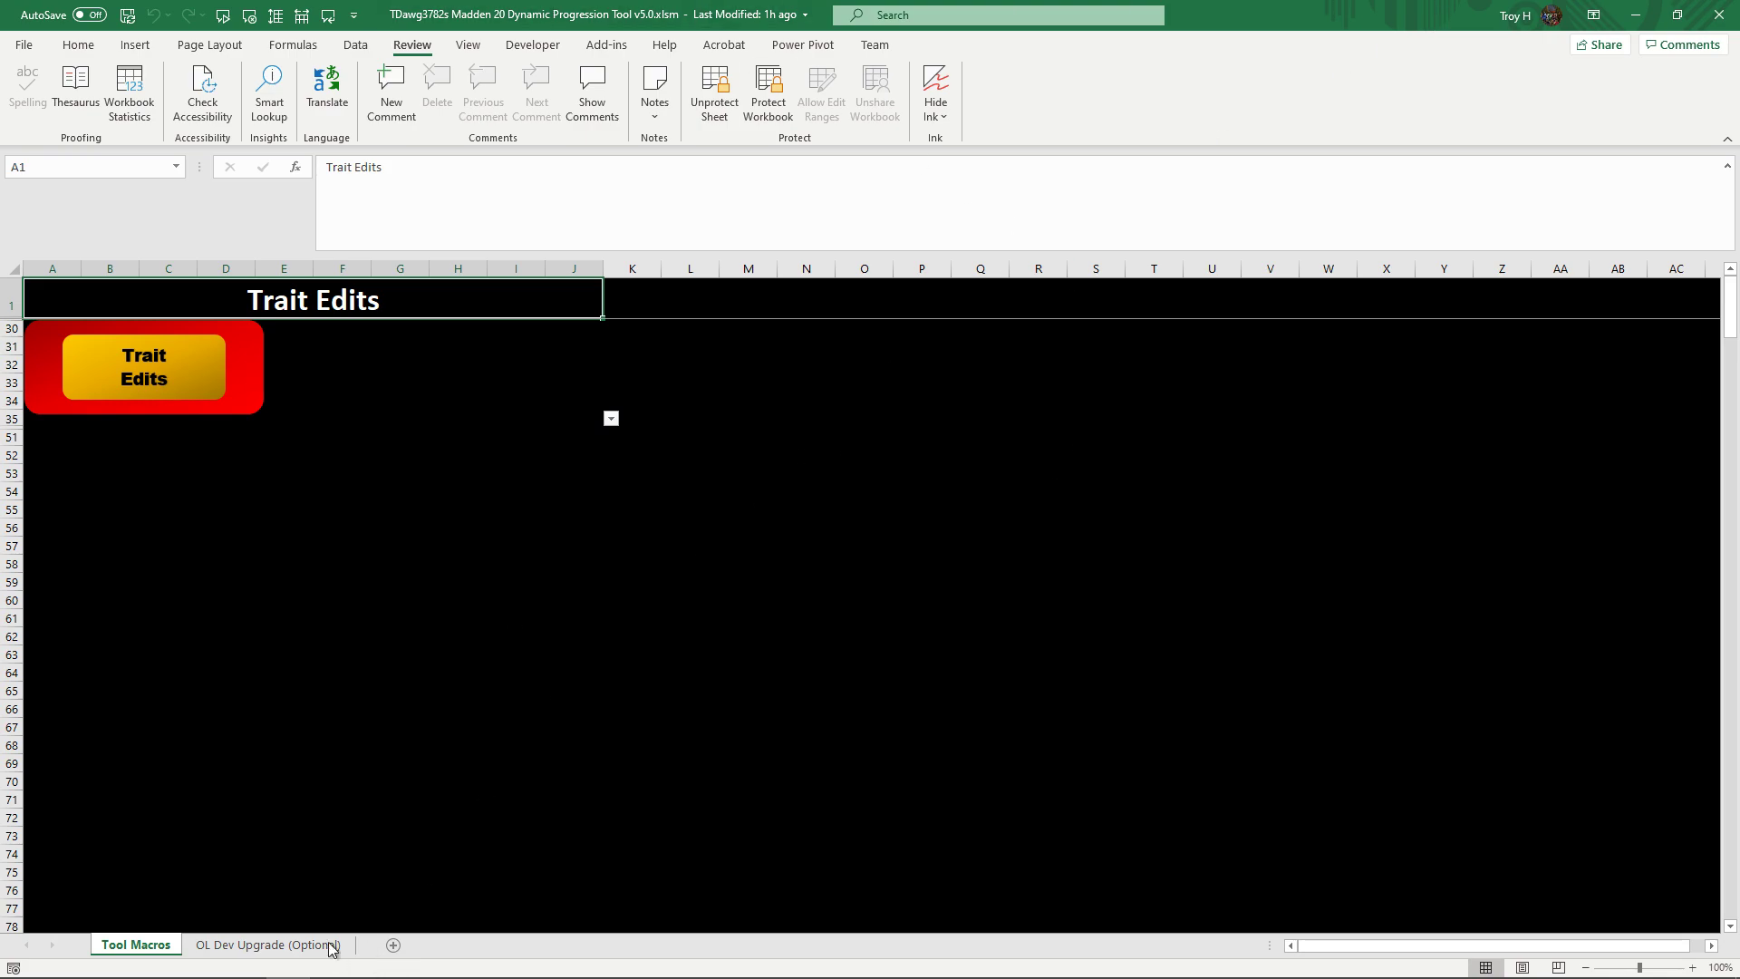
key("ctrl+s")
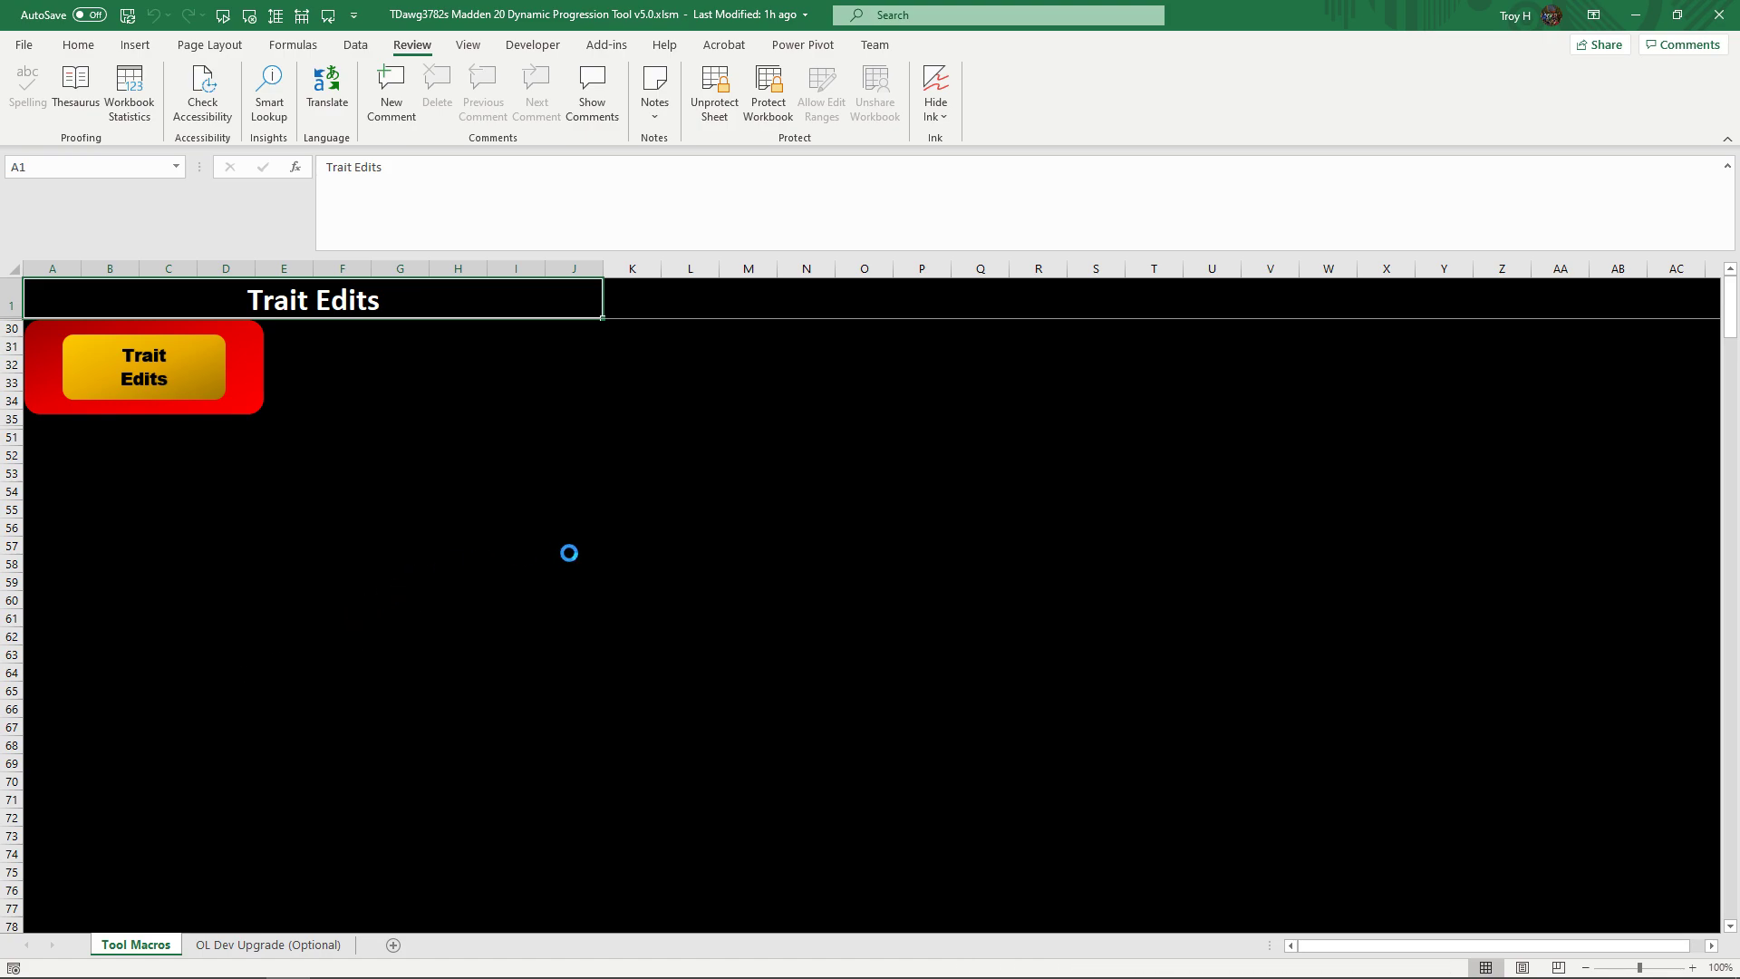